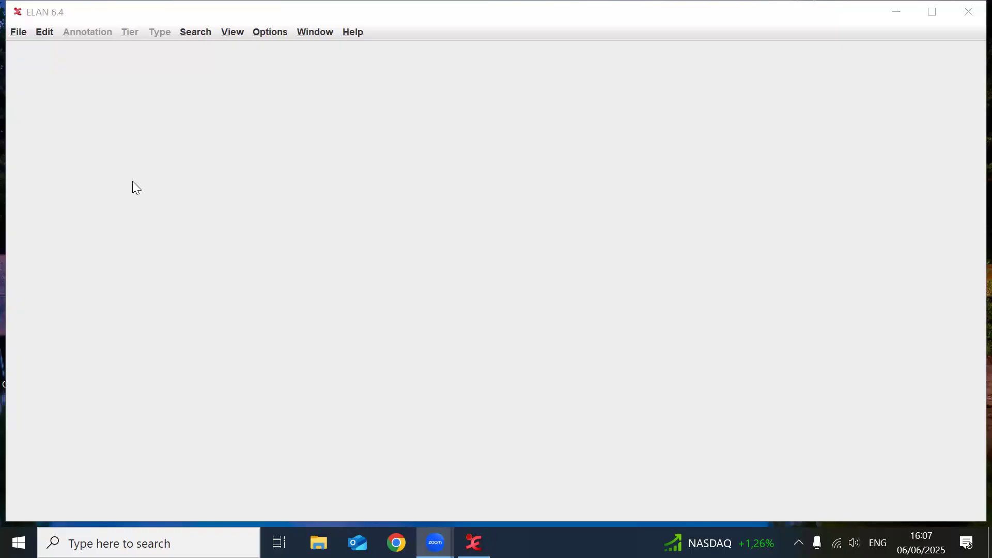
Step: Start a new annotation document and add the template nonmanuals-annotation-template-may2025.etf to its selected files
left_click(21, 31)
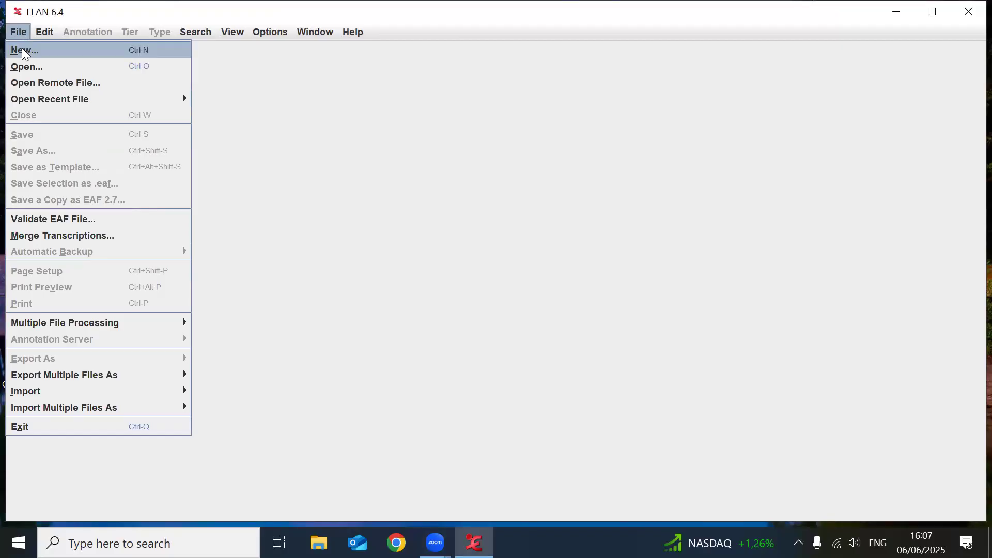
left_click(24, 52)
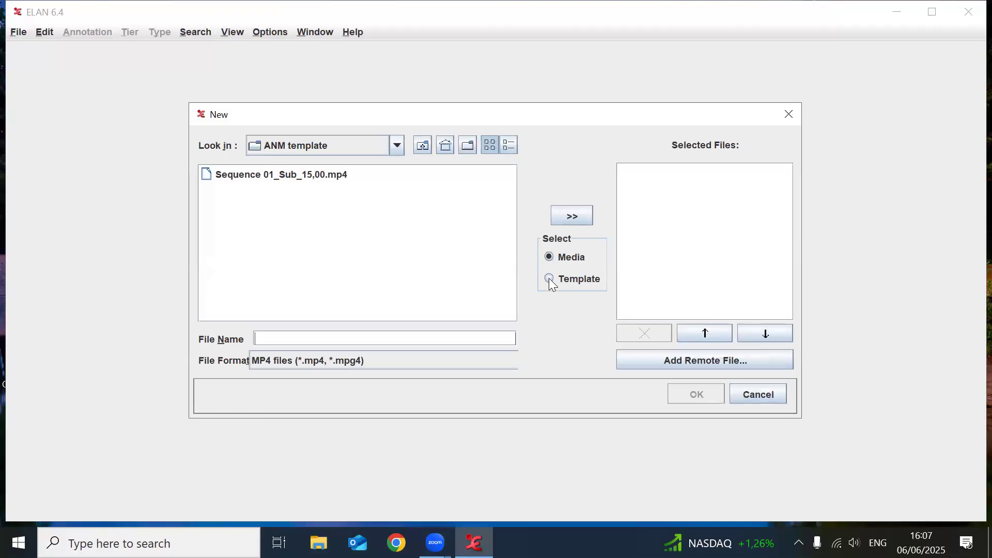
left_click(550, 279)
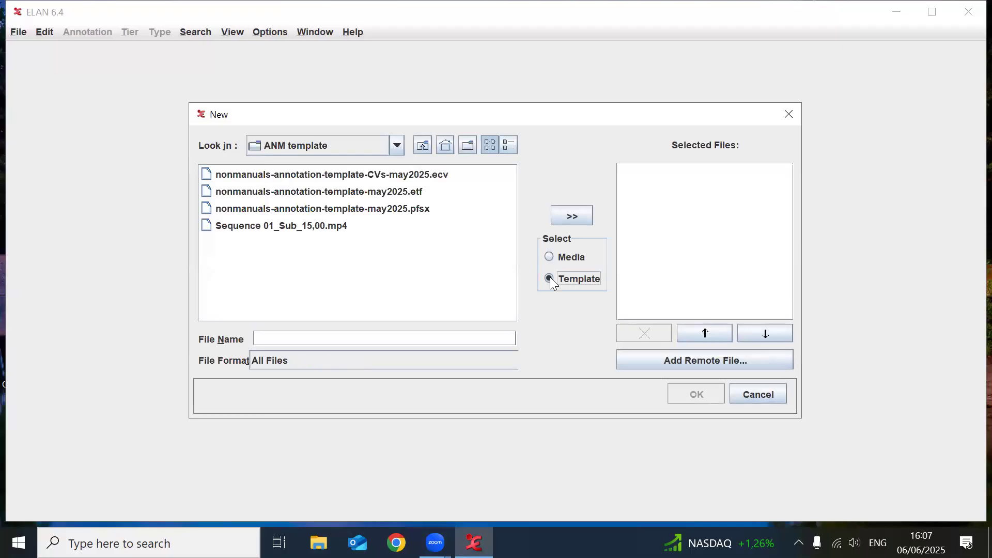
left_click(394, 192)
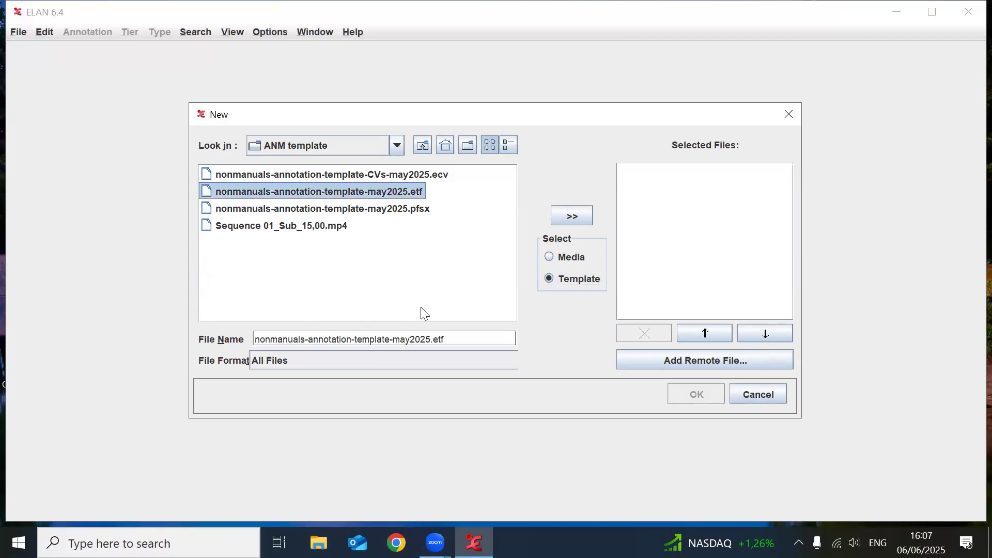
left_click(584, 217)
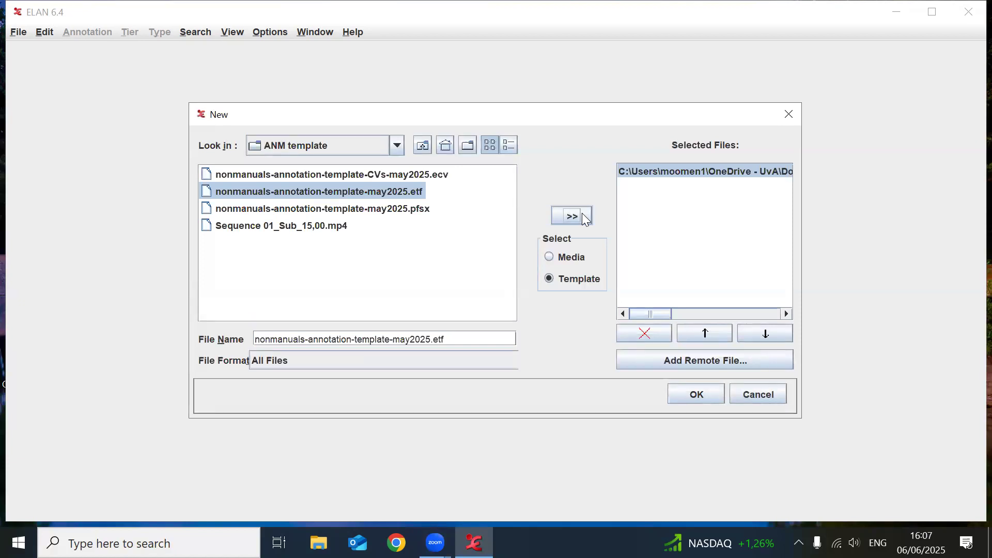
Step: Add the media file Sequence 01_Sub_15,00.mp4 alongside the template and create the document
left_click(550, 257)
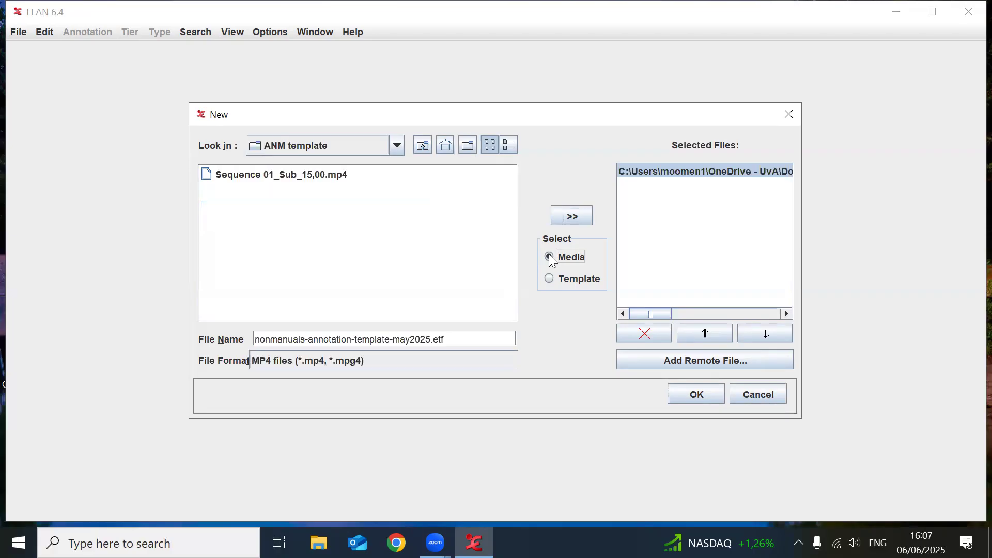
left_click(299, 174)
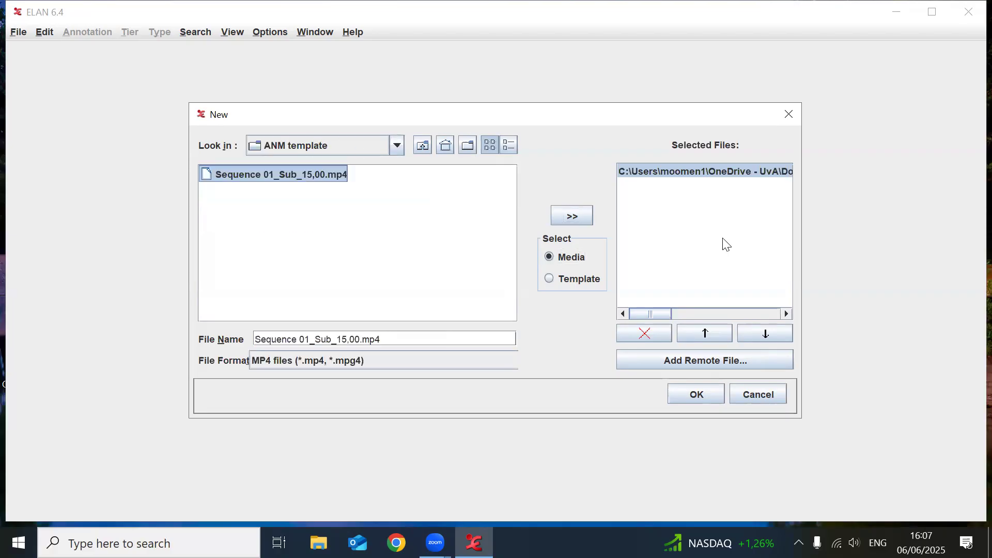
left_click(572, 217)
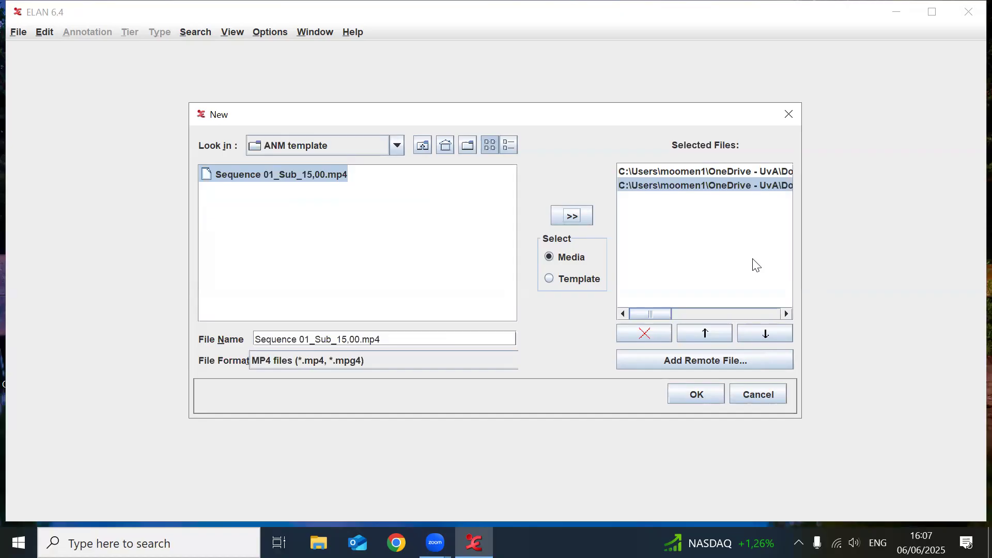
left_click(693, 394)
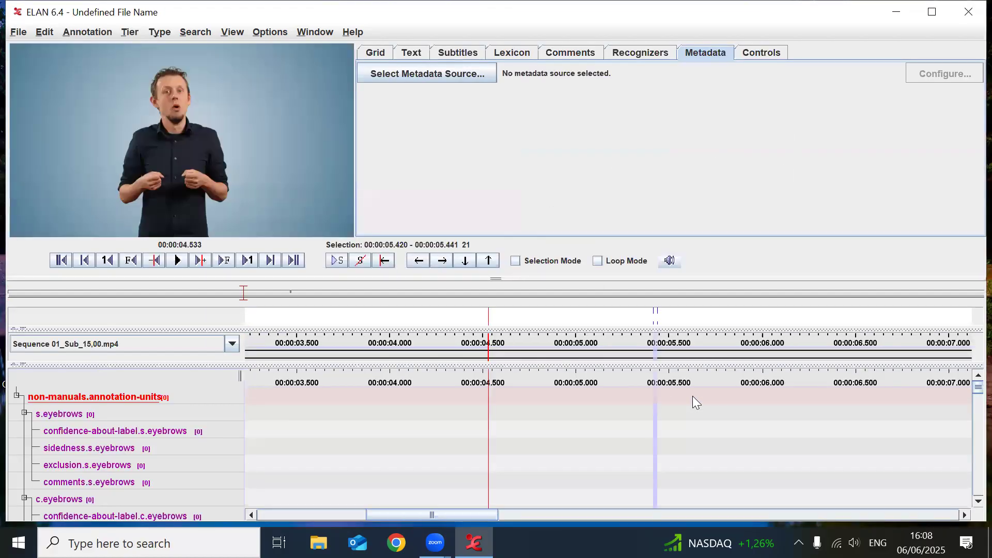
Step: Collapse the subtitle viewer above the tiers and enlarge the timeline area slightly
left_click(16, 366)
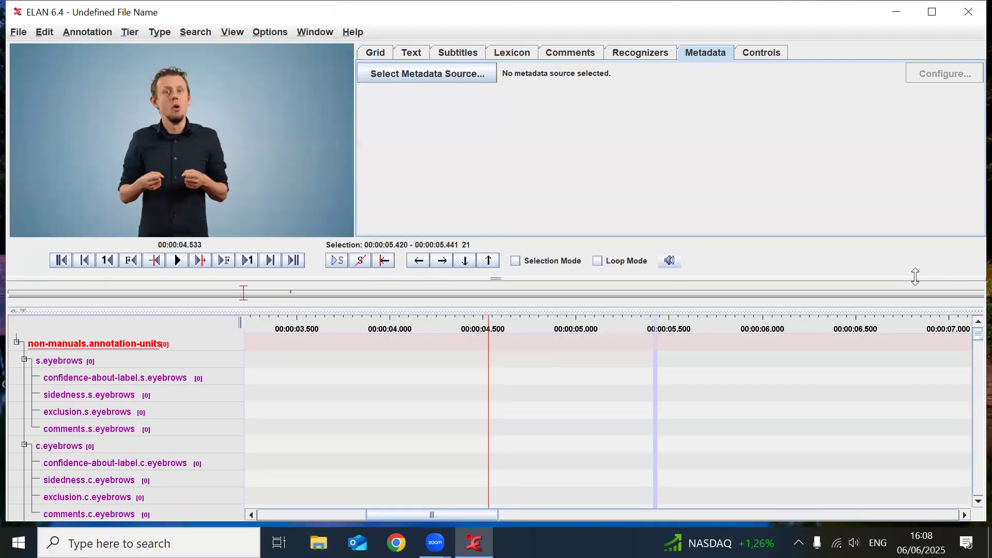
mouse_move(920, 278)
left_mouse_down()
mouse_move(919, 290)
mouse_move(924, 266)
left_mouse_up()
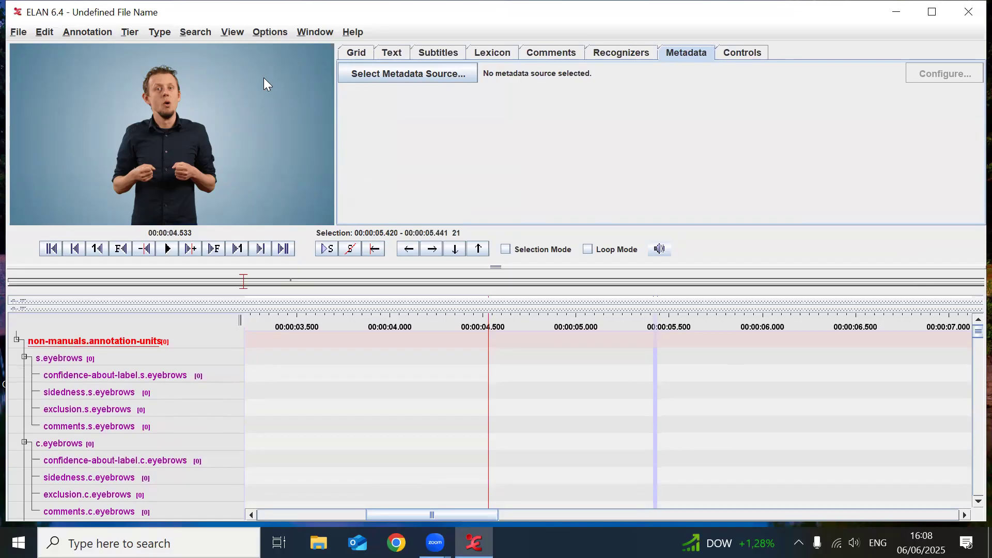
Step: Save the document in the ANM template folder as an EAF file named anm-tutorial
left_click(17, 32)
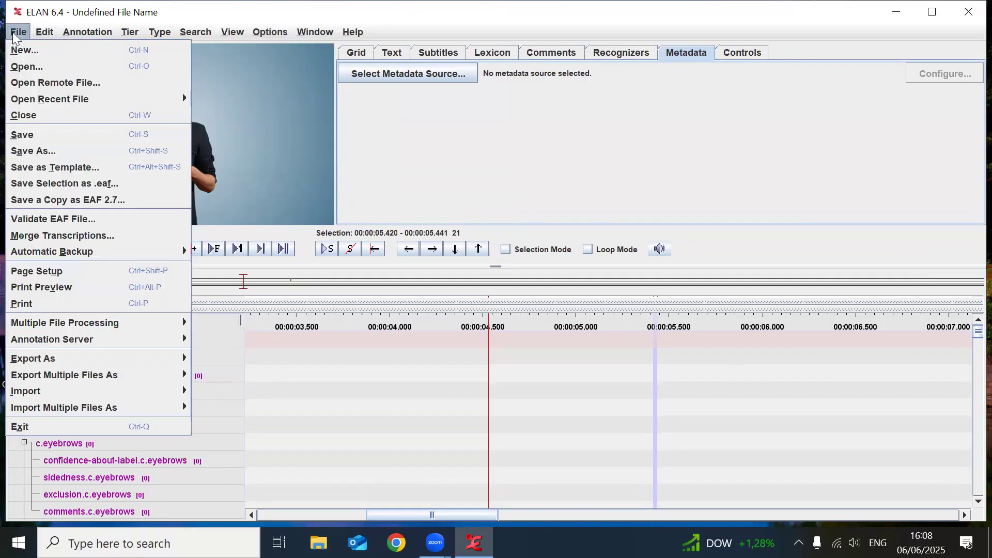
left_click(60, 147)
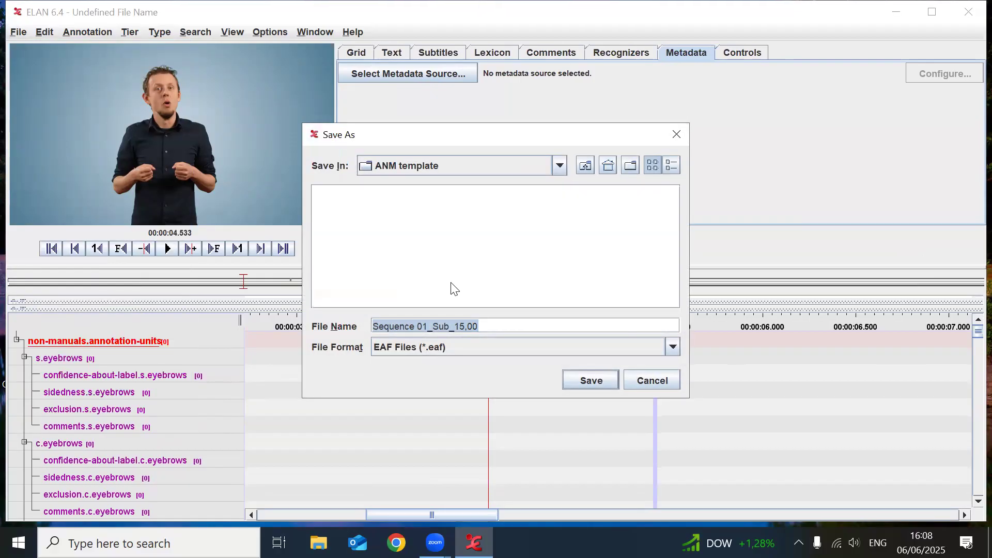
type("anm-tutorial")
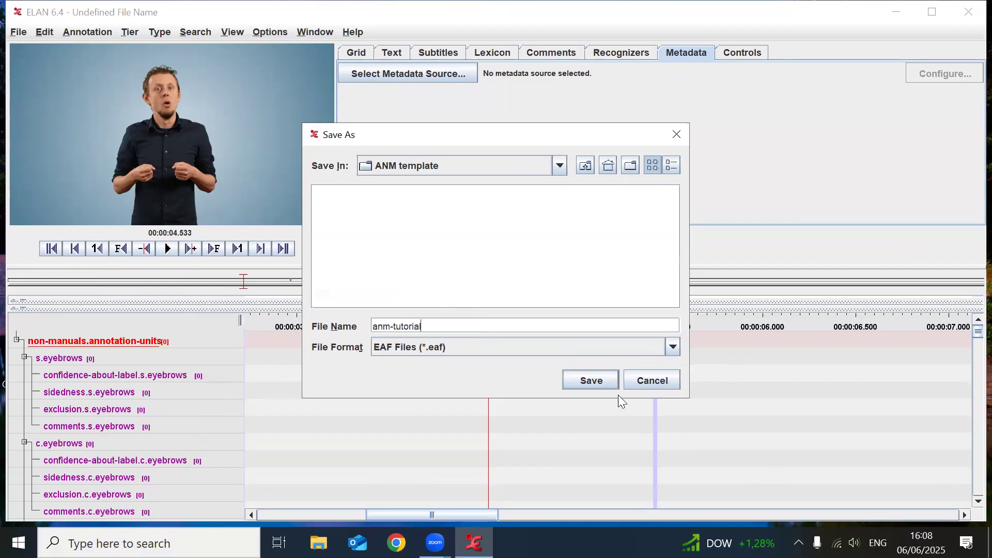
left_click(604, 378)
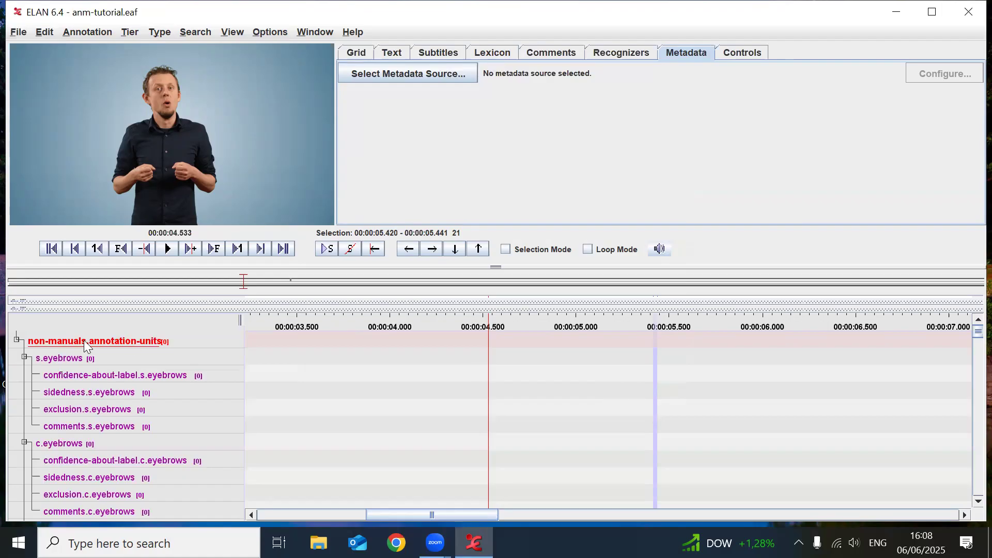
Step: Look through the template's tiers, open the tier visibility settings and deselect all tiers
left_click_drag(969, 334, 971, 376)
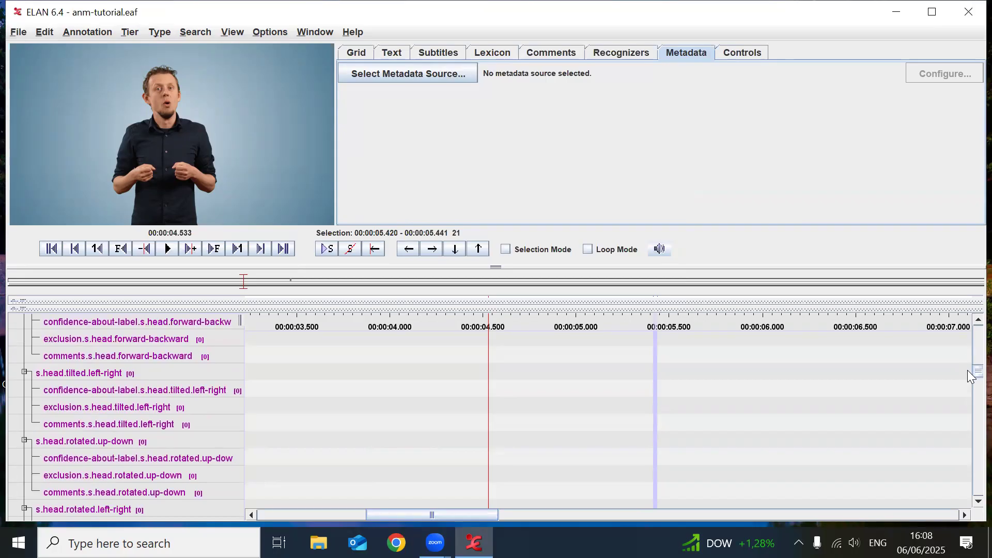
mouse_move(972, 377)
left_mouse_down()
mouse_move(972, 387)
mouse_move(972, 289)
left_mouse_up()
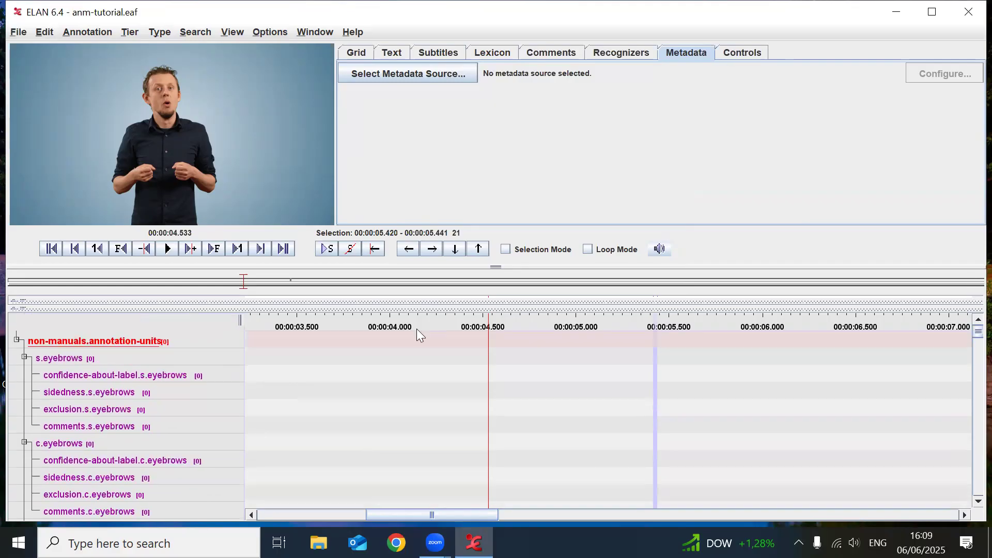
mouse_move(182, 365)
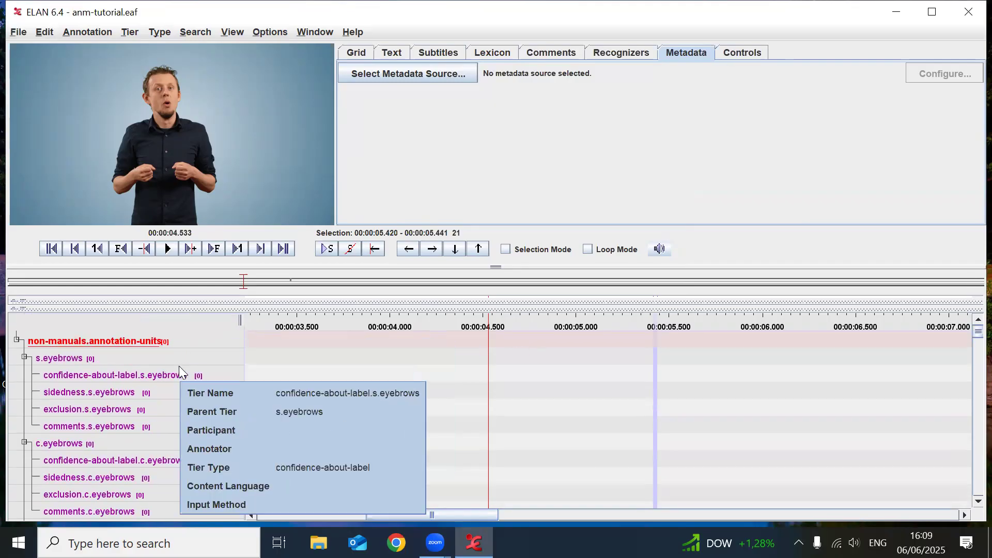
mouse_move(120, 407)
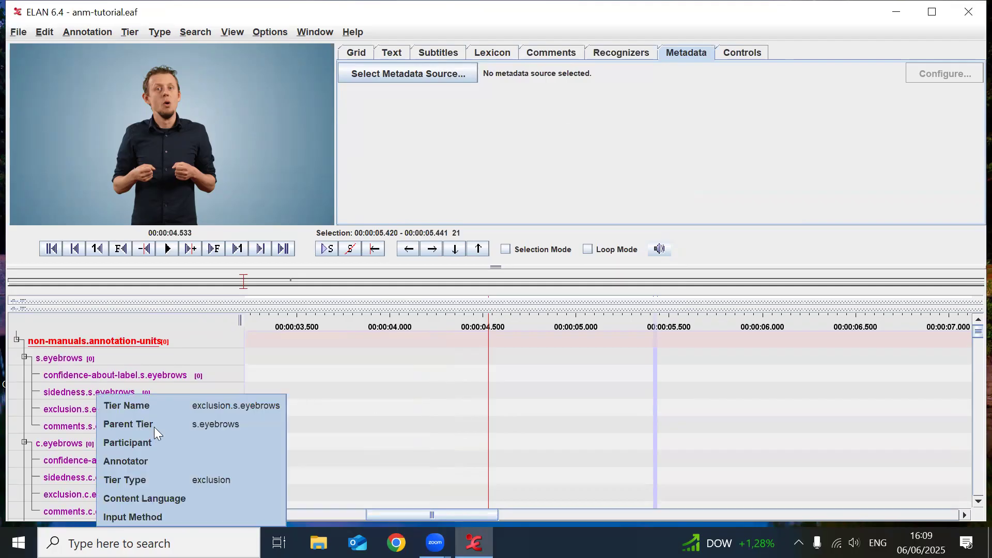
right_click(188, 376)
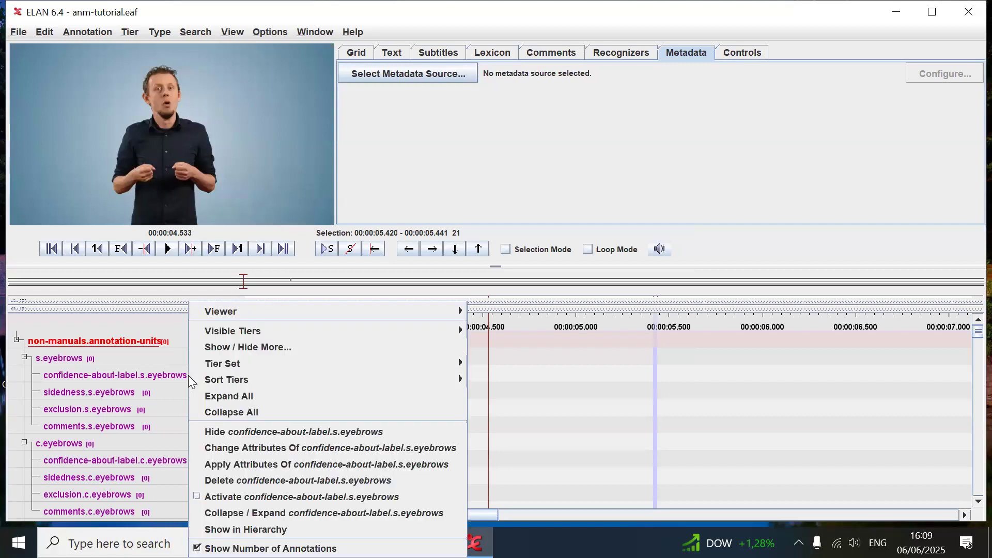
left_click(297, 350)
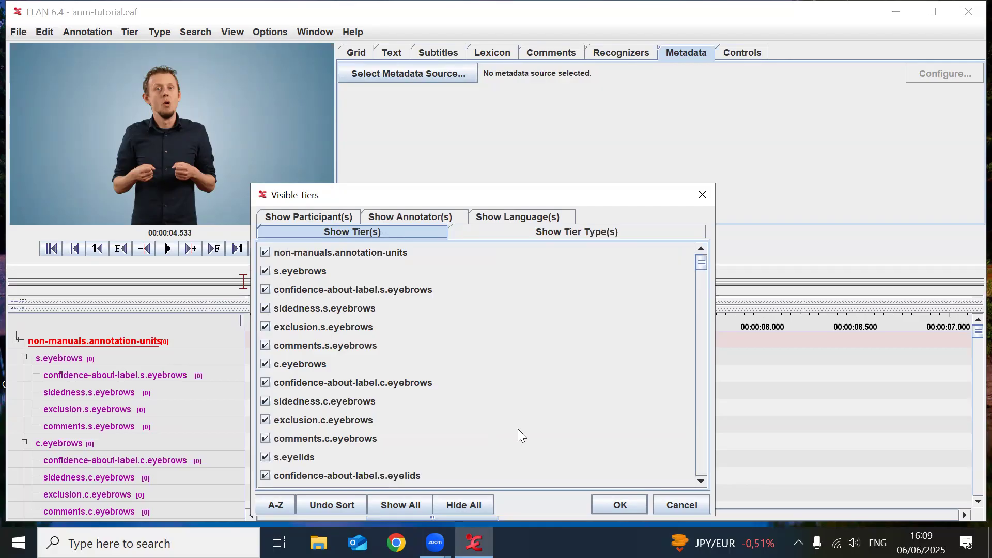
left_click(466, 505)
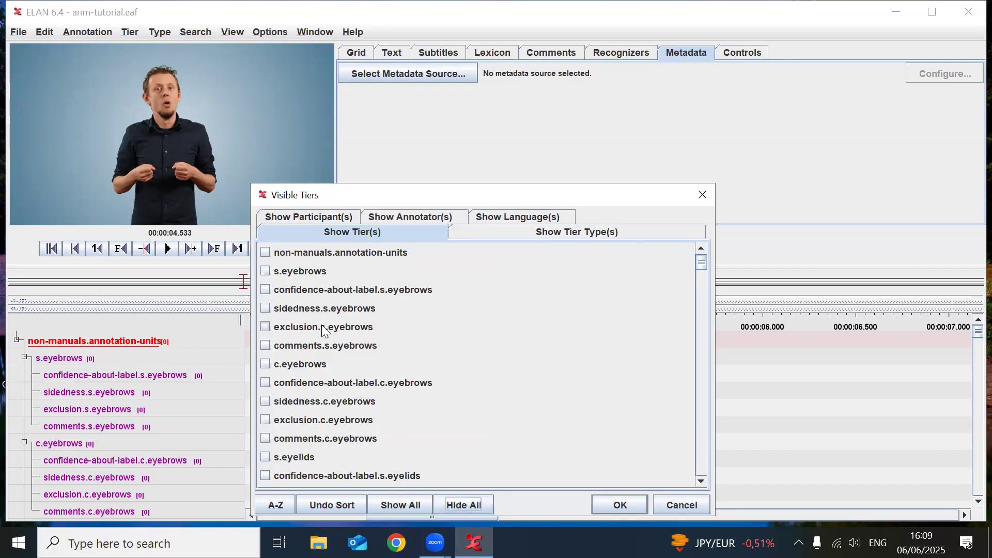
Step: Mark s.eyebrows as visible together with its confidence-about-label, sidedness, exclusion and comments tiers
left_click(265, 271)
left_click(265, 289)
left_click(266, 308)
left_click(265, 328)
left_click(265, 344)
Step: Mark c.head.nodding as visible together with its confidence-about-label, exclusion and comments tiers
left_click_drag(702, 262, 694, 342)
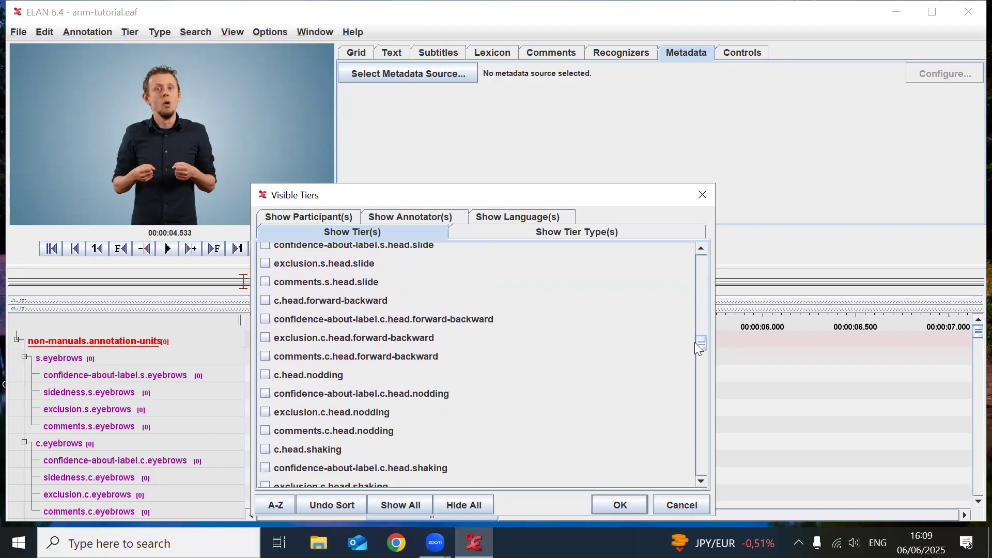
left_click(266, 376)
left_click(265, 394)
left_click(266, 412)
left_click(265, 431)
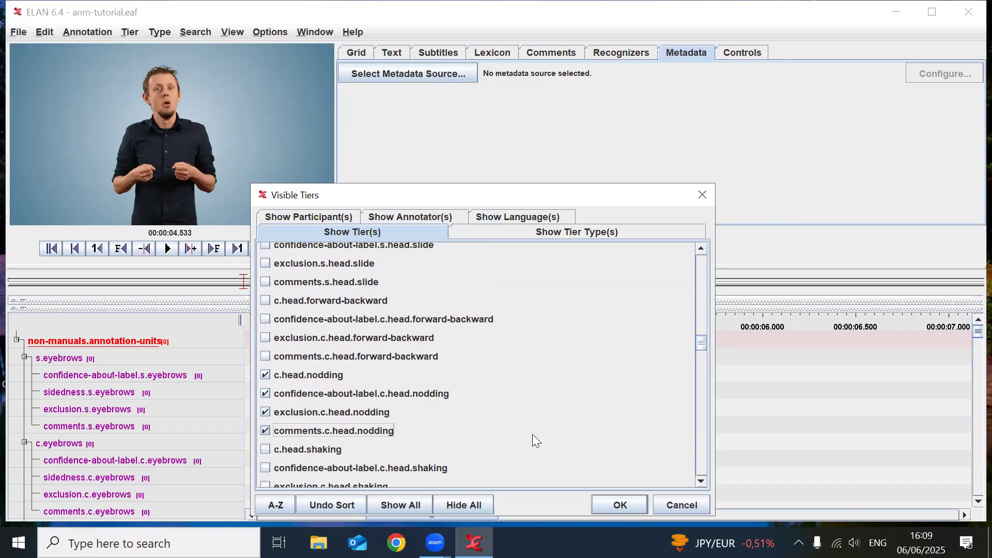
Step: Mark the parent tier non-manuals.annotation-units as visible and apply the tier visibility selection
left_click_drag(699, 341, 698, 251)
left_click(265, 253)
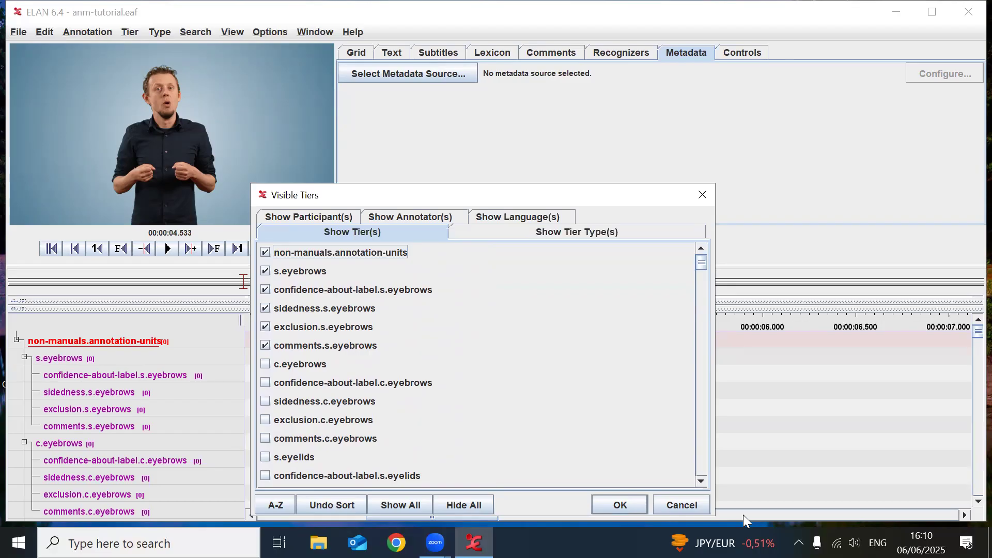
left_click(619, 505)
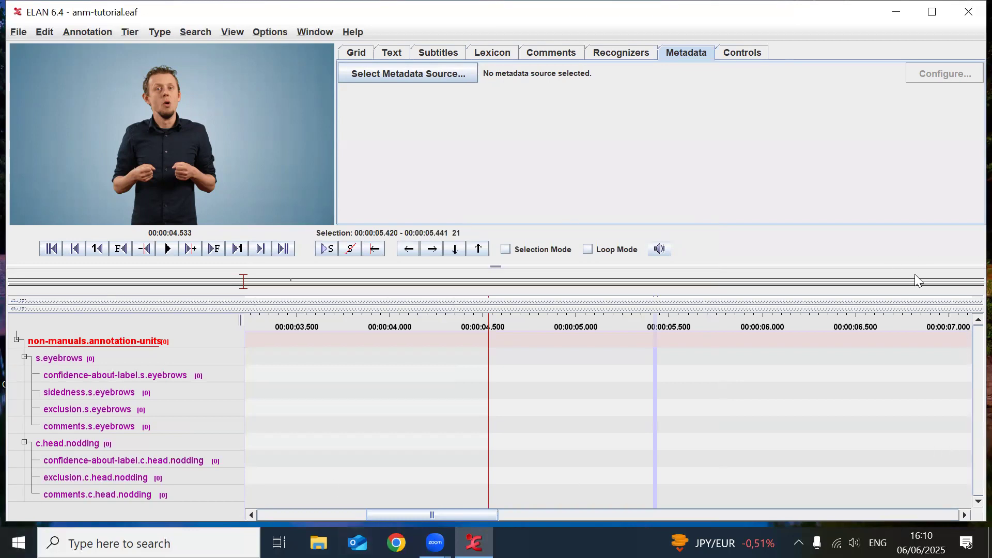
Step: Create an annotation reading "example" on the non-manuals.annotation-units tier, spanning about 00:00:13.087 to 00:00:13.966
left_click_drag(918, 264, 922, 247)
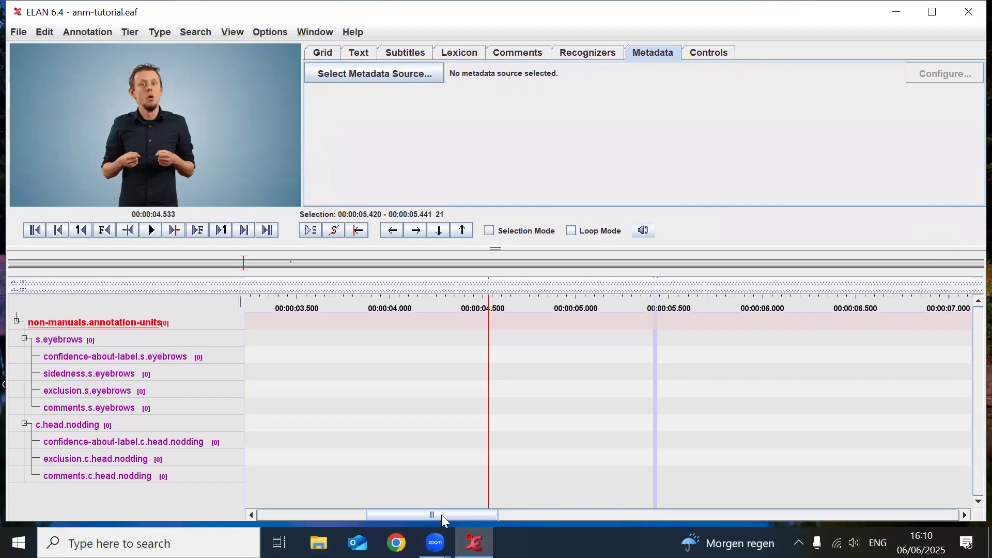
left_click_drag(441, 514, 742, 496)
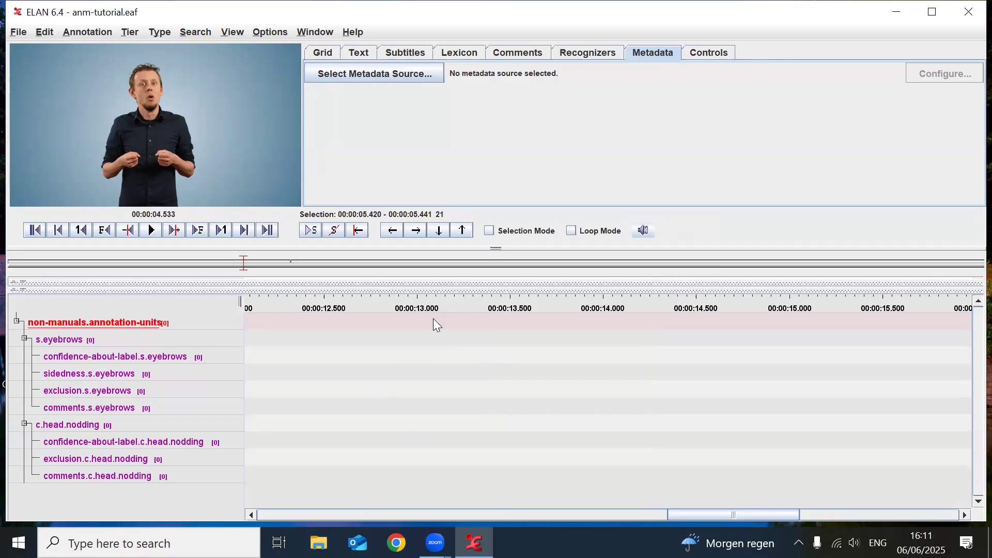
left_click_drag(433, 323, 596, 327)
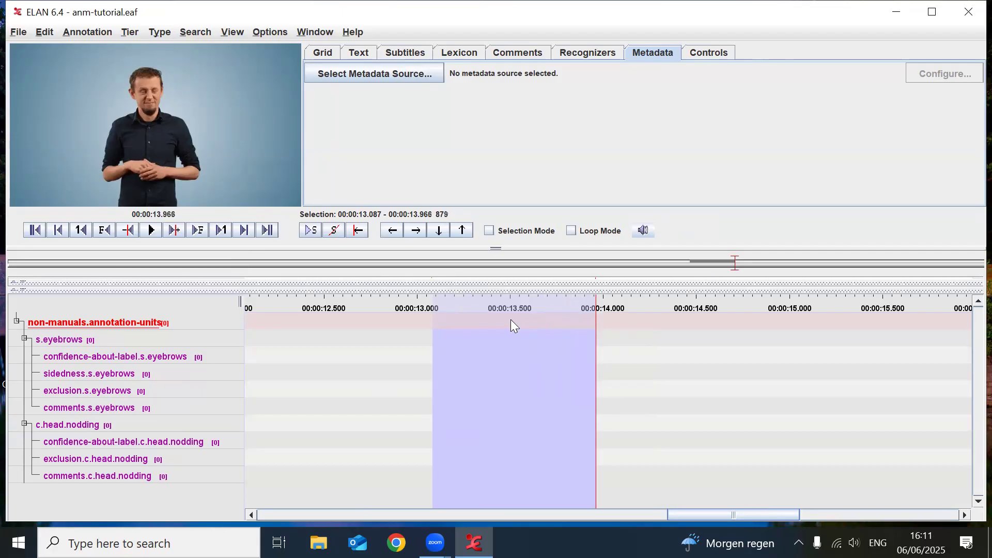
left_click(511, 320)
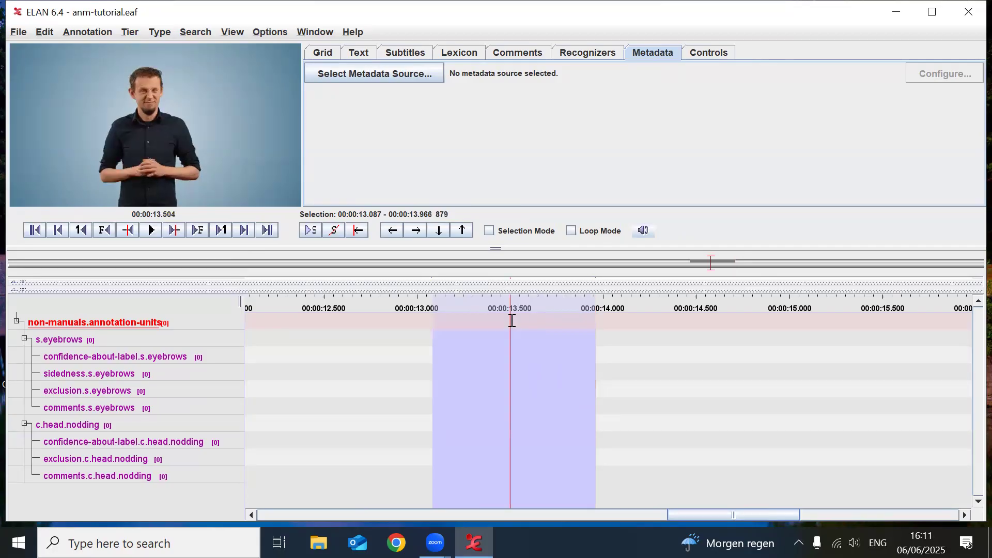
double_click(511, 321)
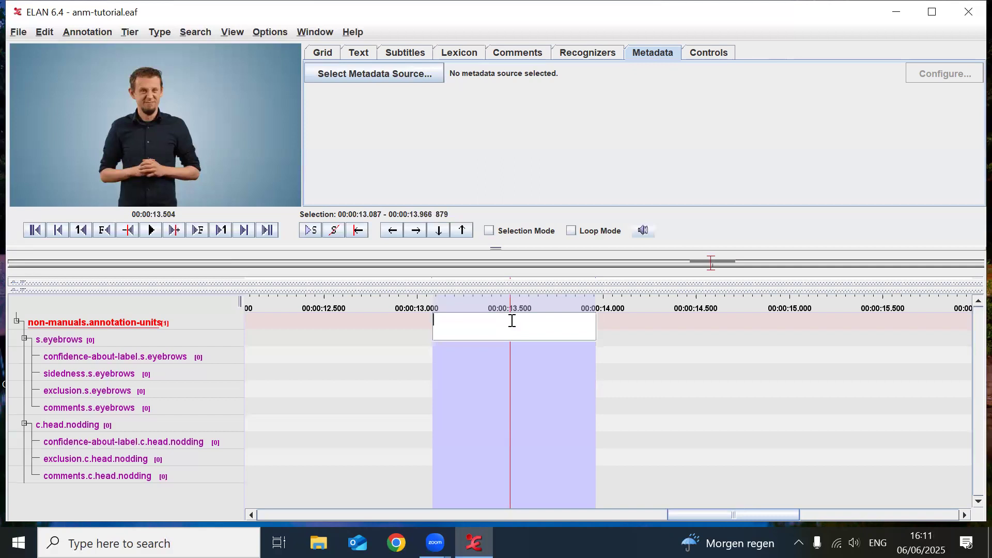
type("example")
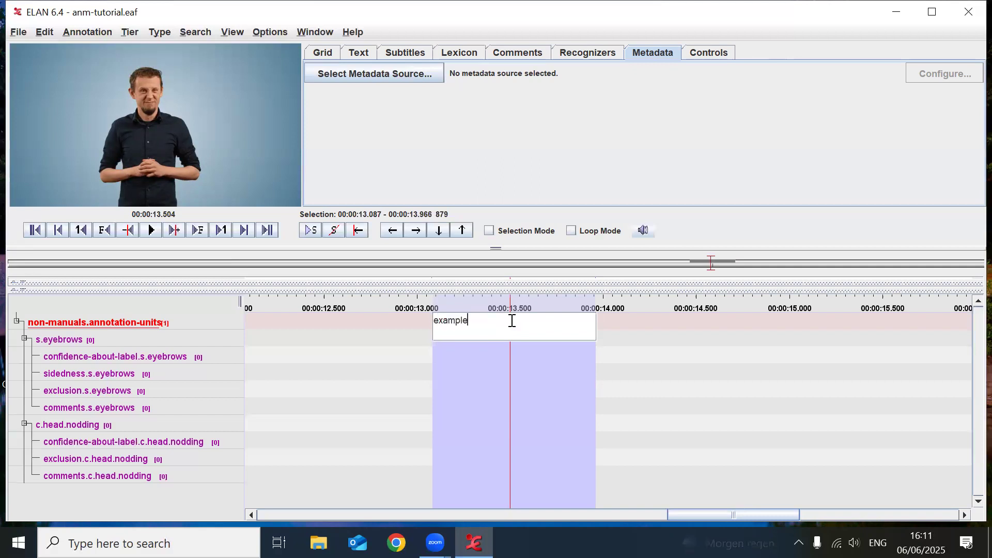
key("Return")
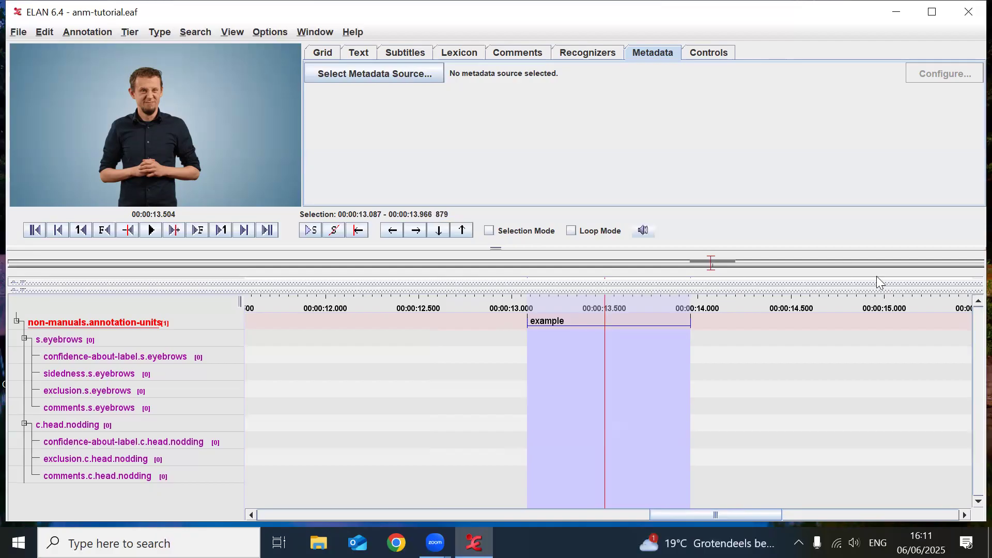
Step: Enlarge the video area and move the playhead to the start of the selected "example" segment
left_click_drag(956, 246, 953, 349)
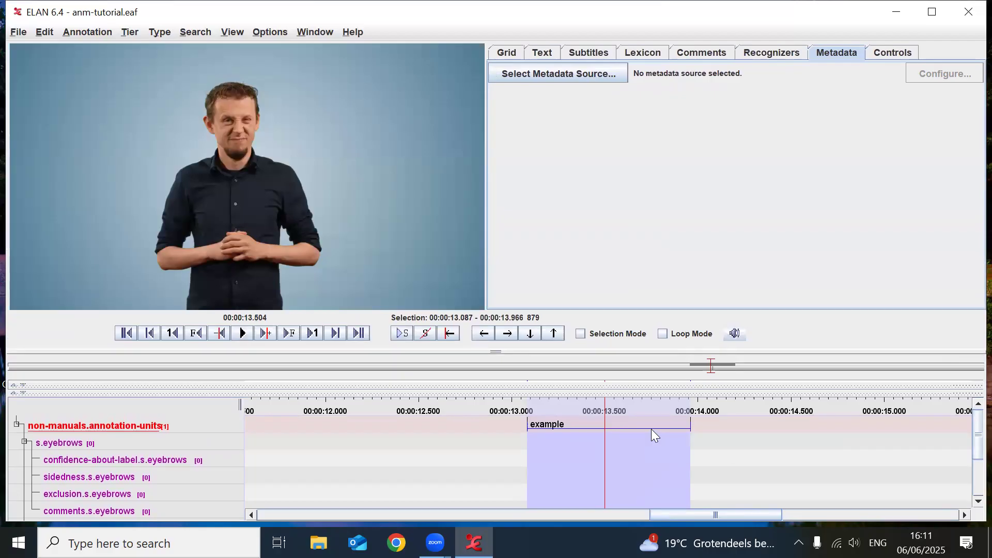
key("ctrl+slash")
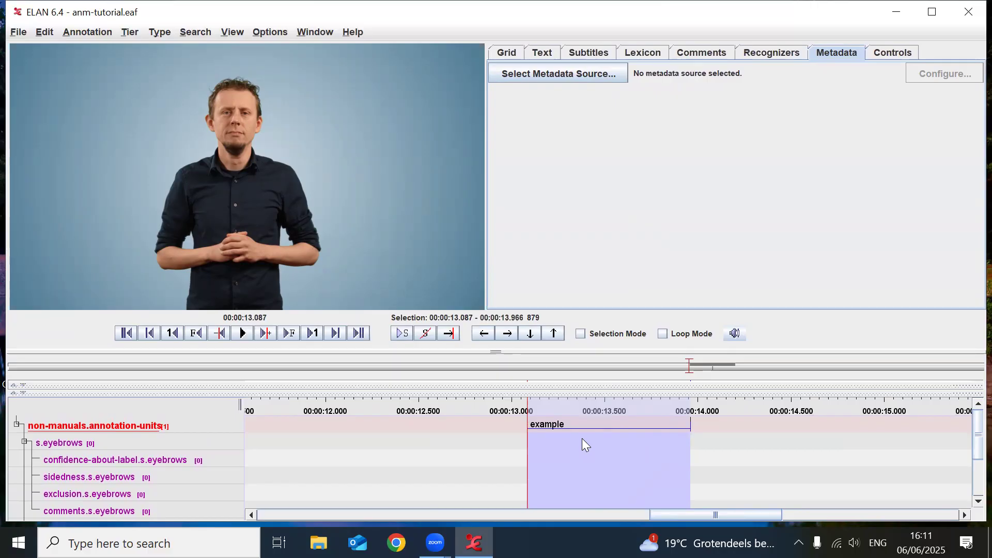
Step: Play the selected segment and shorten the "example" annotation so that it ends at about 00:00:13.891
key("shift+space")
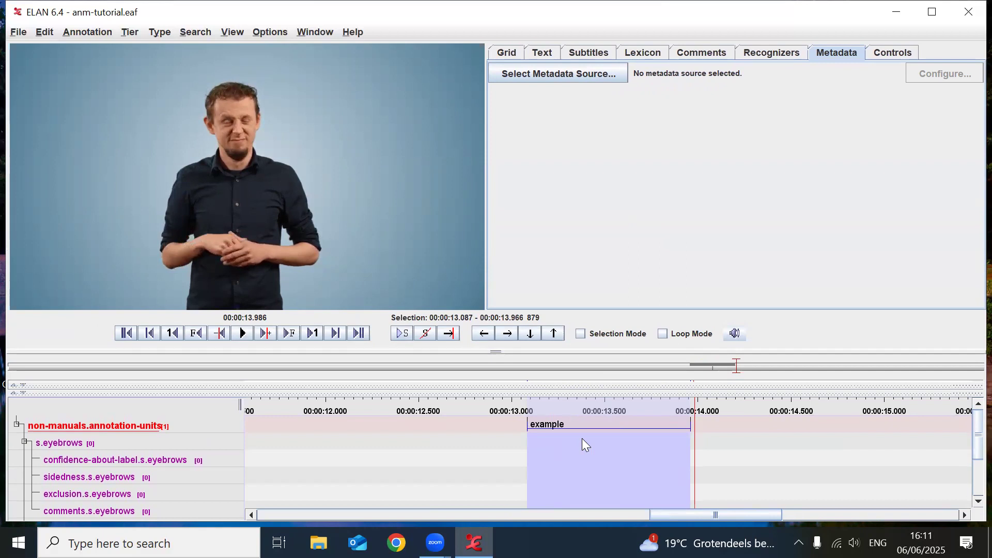
key("shift+space")
left_click(691, 422)
left_click_drag(688, 427, 676, 425)
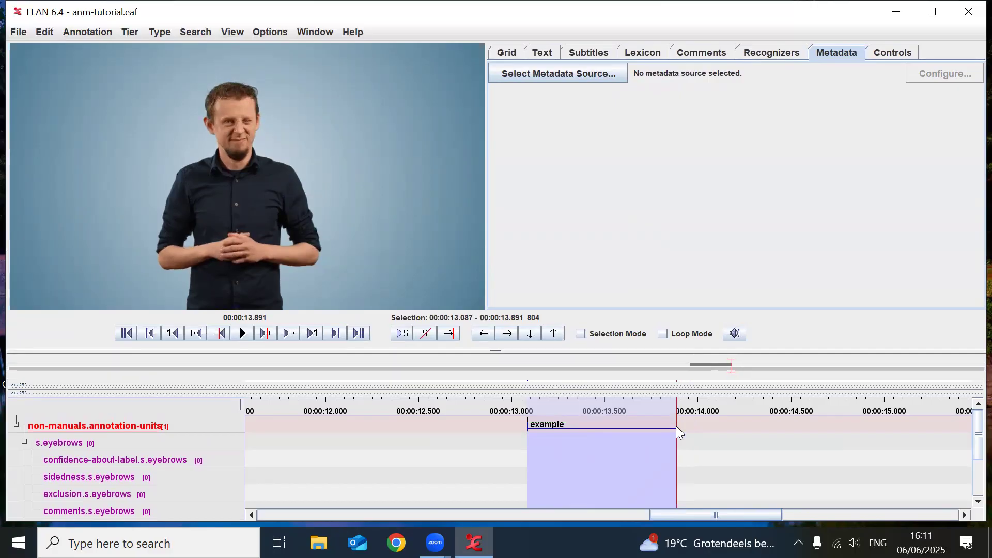
left_click(550, 427)
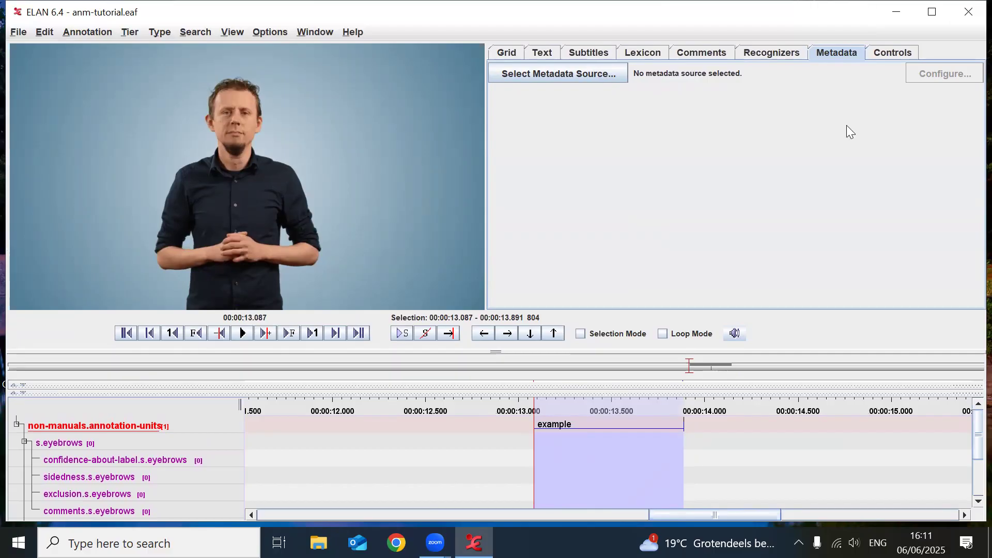
Step: Set the playback rate to 50 and enlarge the video area slightly
left_click(892, 54)
left_click(523, 262)
key("BackSpace")
key("BackSpace")
key("BackSpace")
type("50")
key("Return")
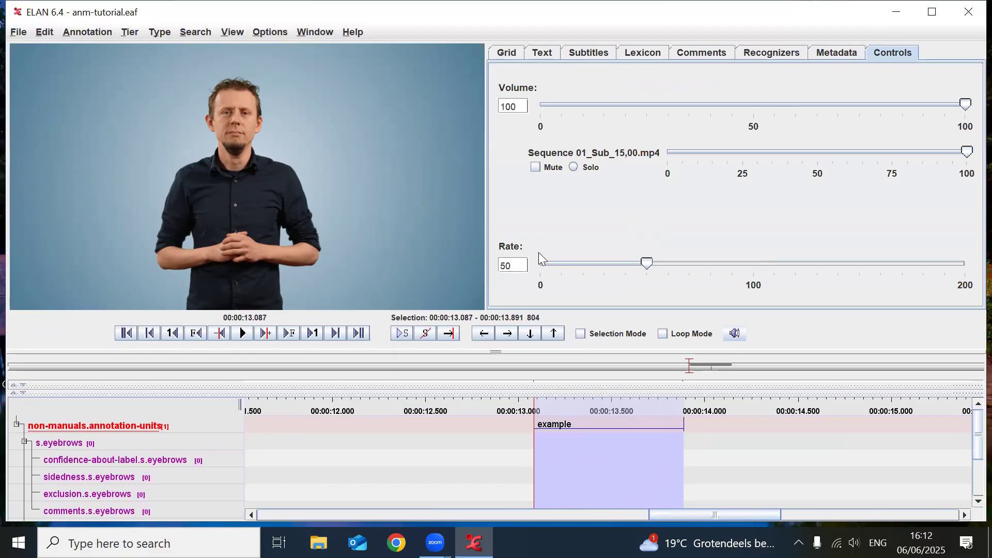
left_click_drag(881, 349, 881, 359)
left_click(753, 83)
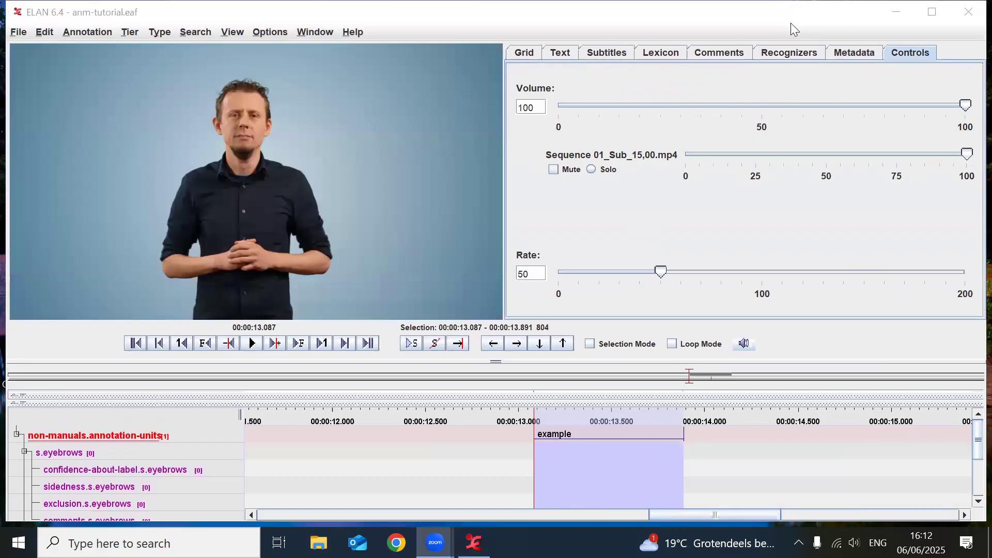
Step: Replay the "example" segment several times at the reduced rate to examine the eyebrow movement
left_click(577, 439)
key("shift+space")
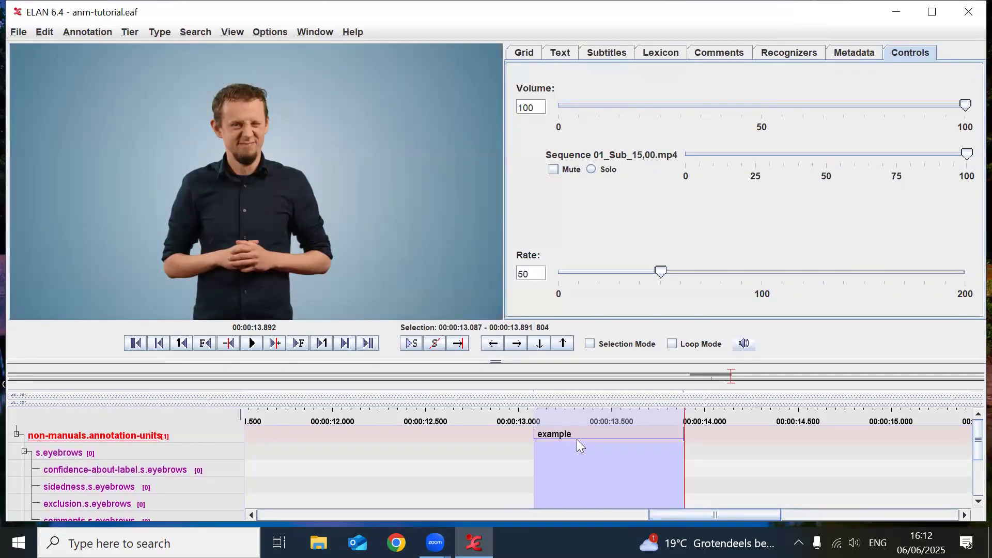
key("shift+space")
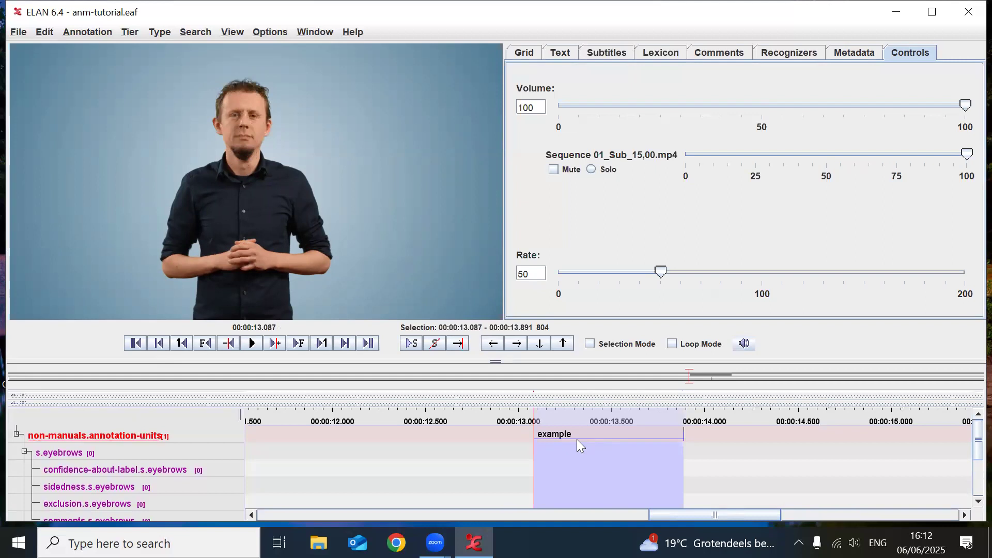
key("shift+space")
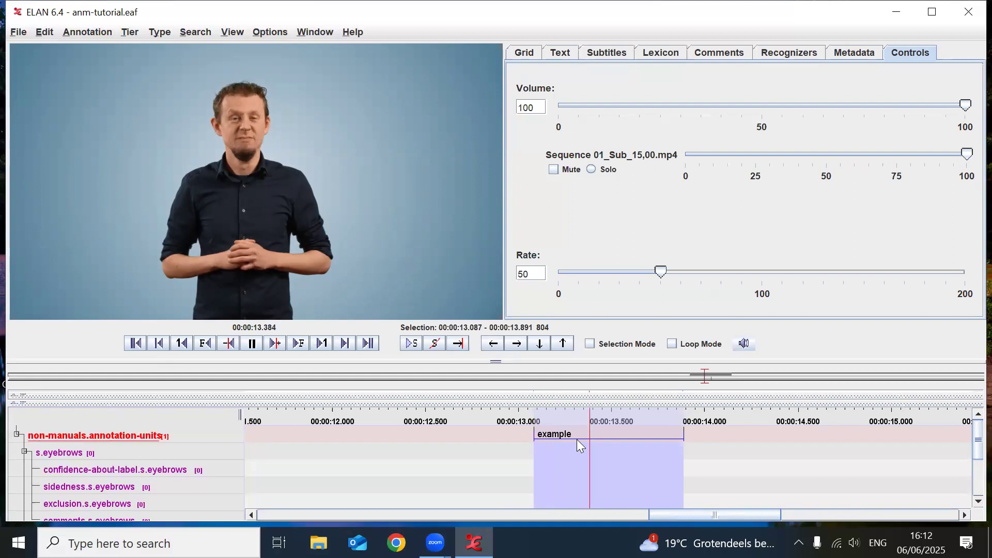
left_click(411, 344)
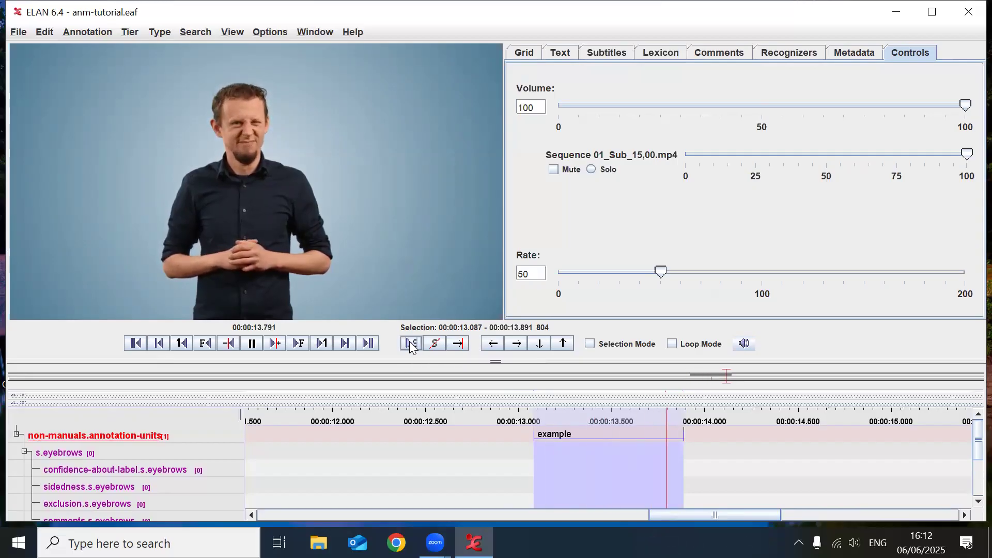
left_click(411, 344)
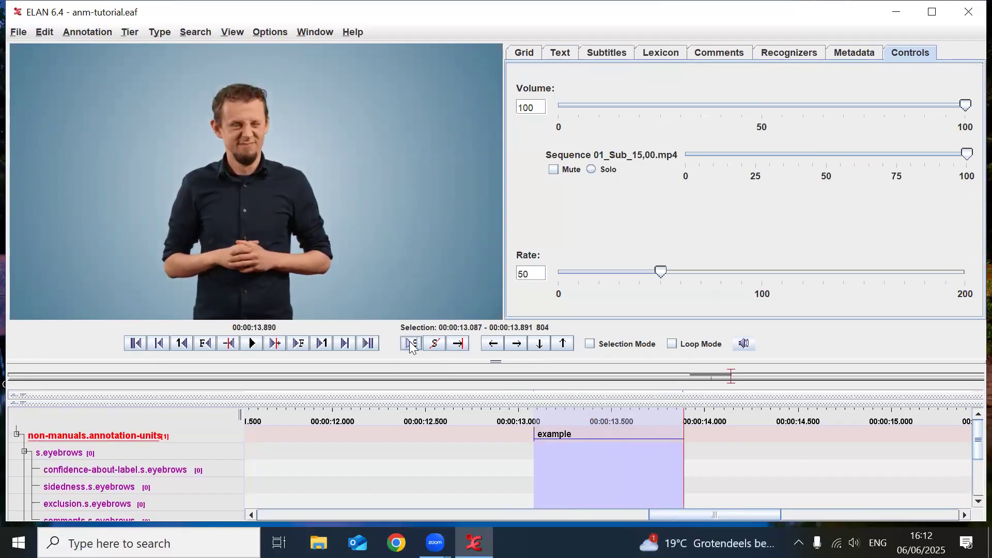
left_click(412, 344)
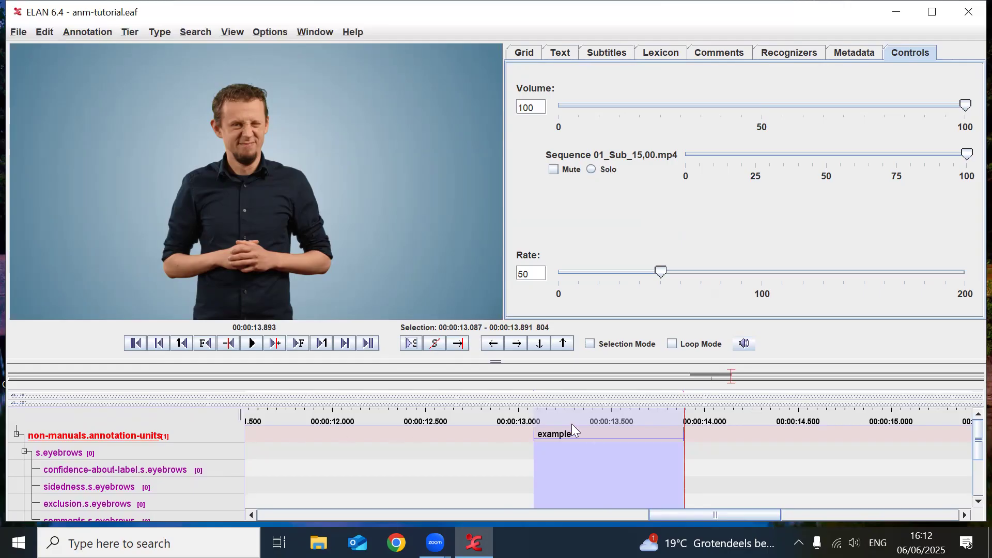
Step: Create an annotation with the value "raised" on the s.eyebrows tier beneath the "example" annotation
left_click(553, 451)
double_click(553, 451)
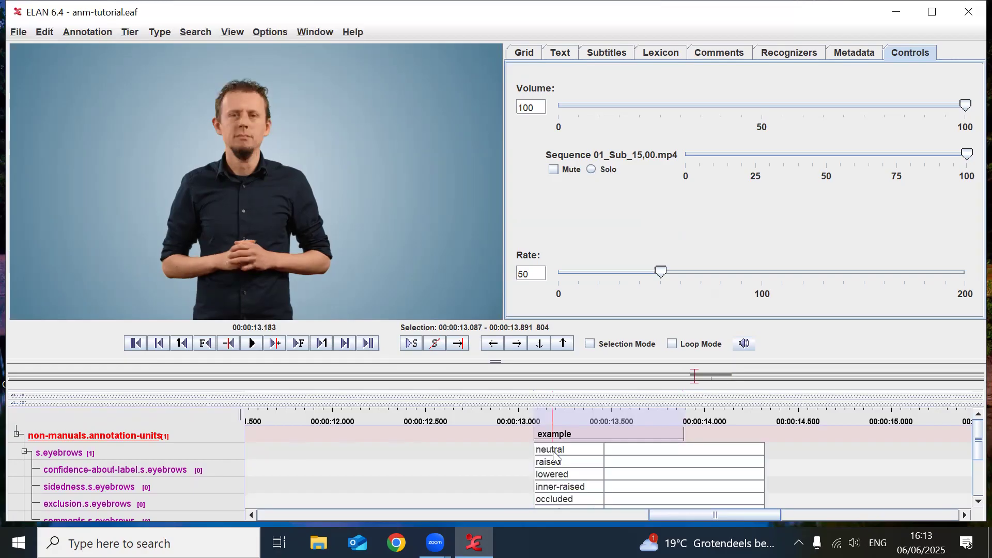
left_click(581, 457)
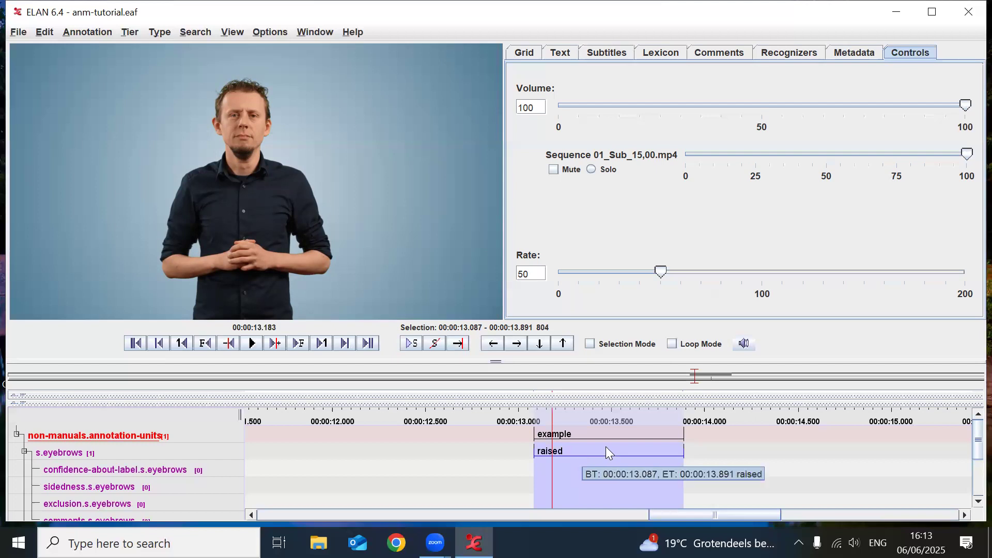
Step: Add a new annotation after "raised" on the s.eyebrows tier and give it the value "lowered"
right_click(645, 458)
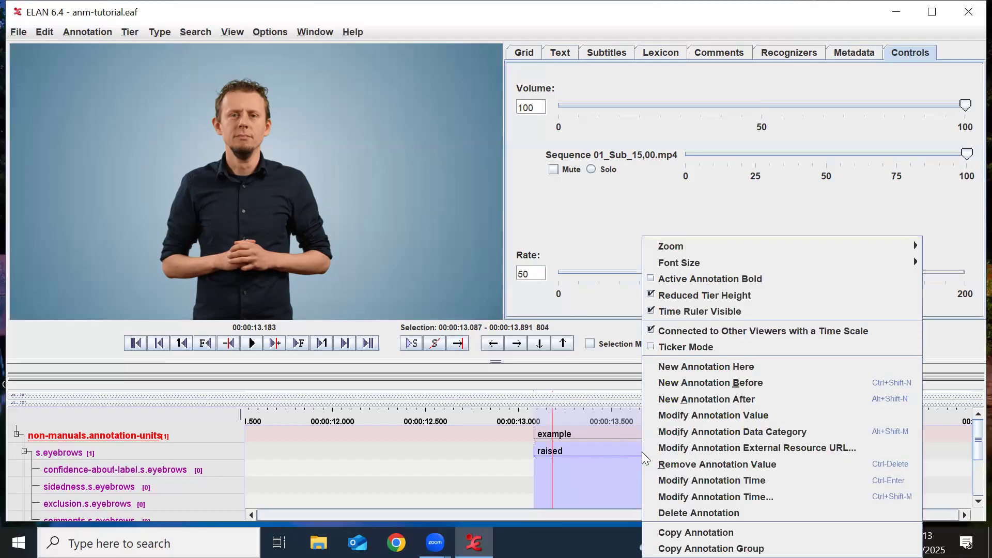
left_click(780, 398)
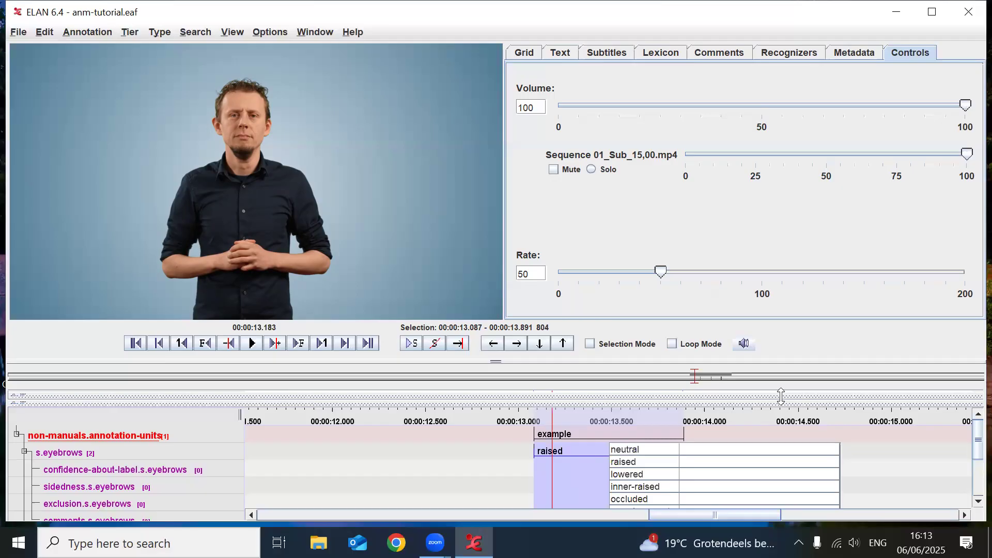
key("Down")
key("Down")
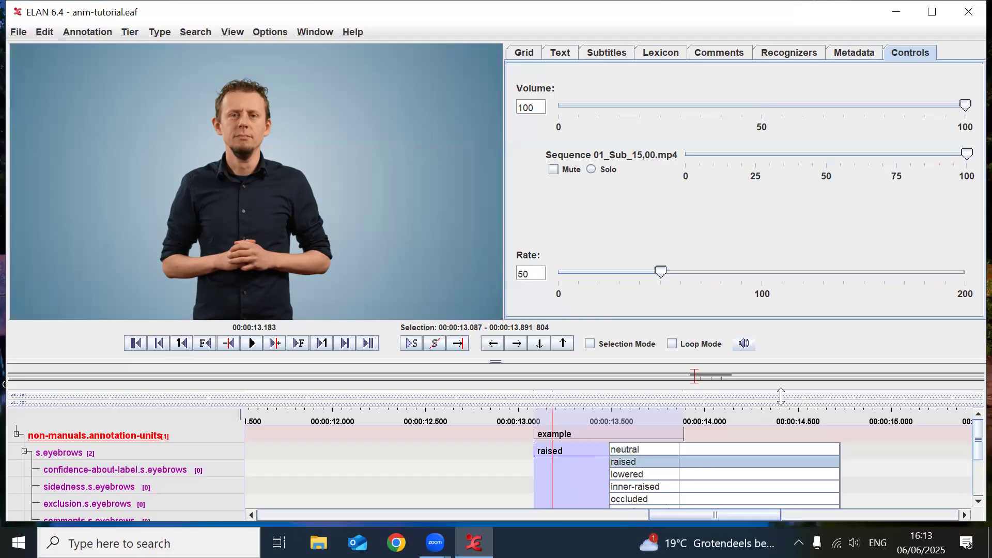
key("Down")
key("Return")
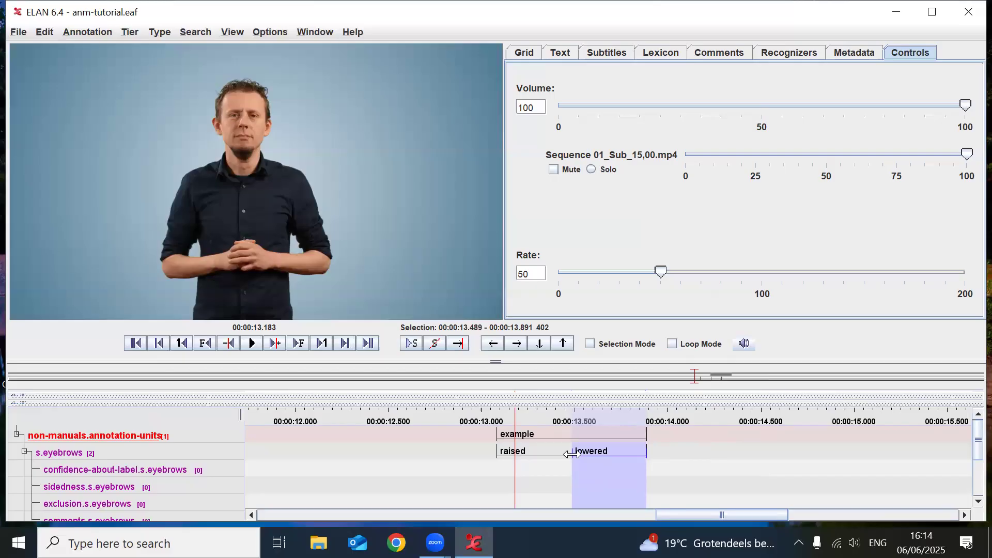
Step: Shift the boundary between the "raised" and "lowered" annotations to about 00:00:13.504
left_click_drag(572, 455, 569, 453)
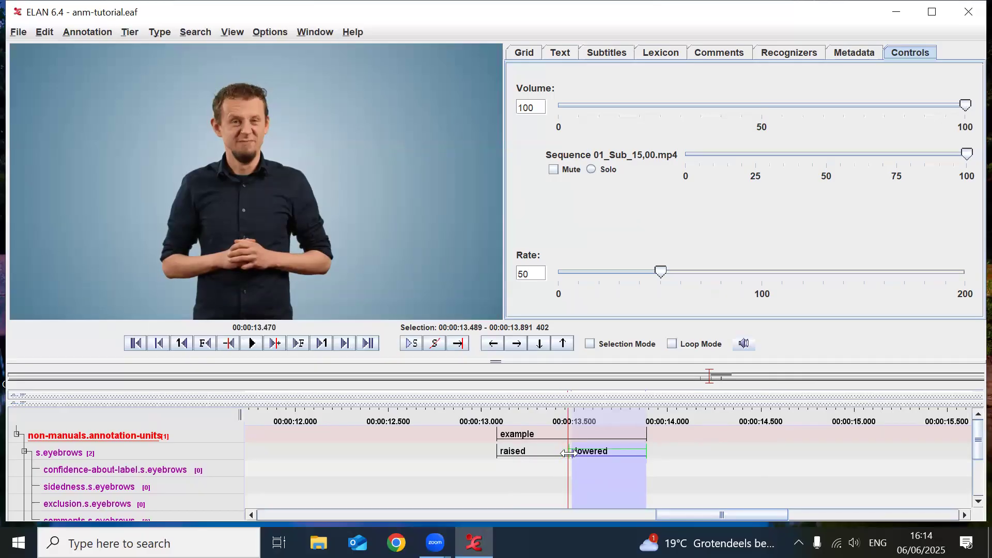
left_click_drag(569, 453, 579, 454)
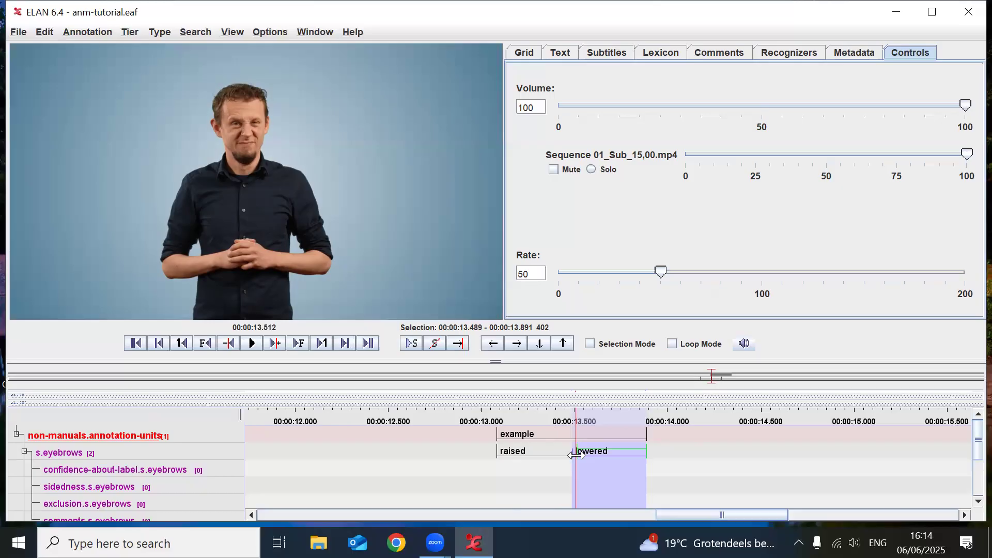
left_click_drag(575, 454, 575, 455)
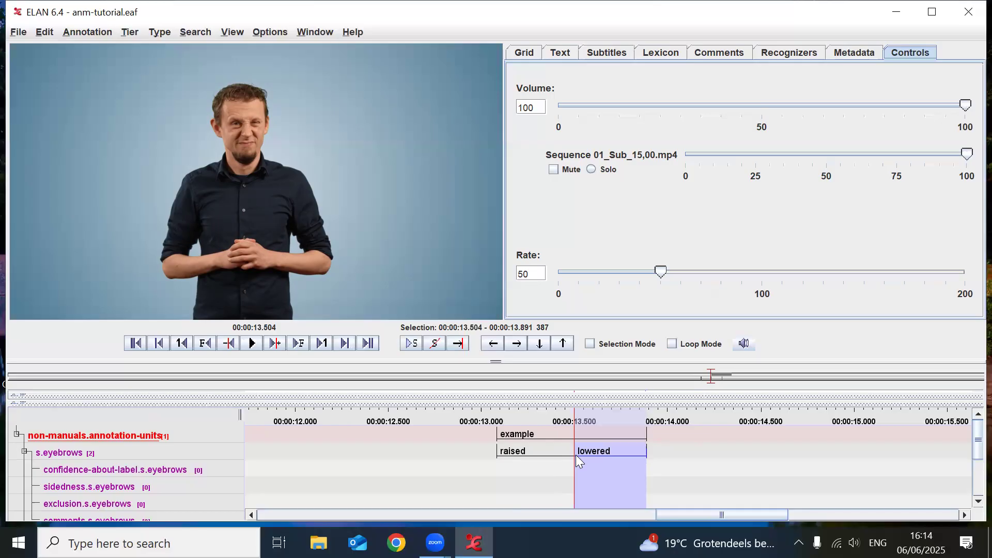
Step: Create an annotation with the value "one.sided-right" on the sidedness.s.eyebrows tier for the "raised" segment
left_click(534, 455)
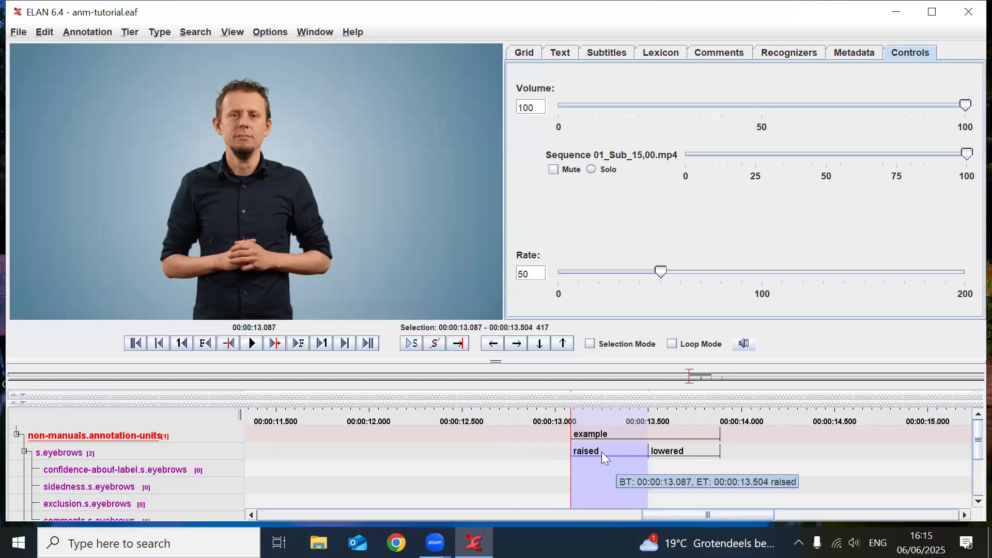
double_click(591, 488)
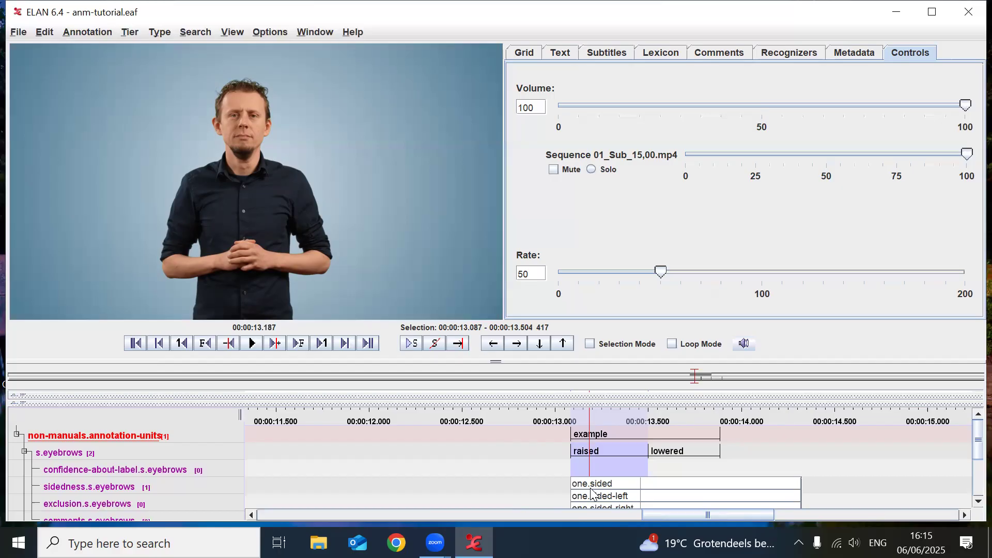
key("Down")
key("Down")
key("Down")
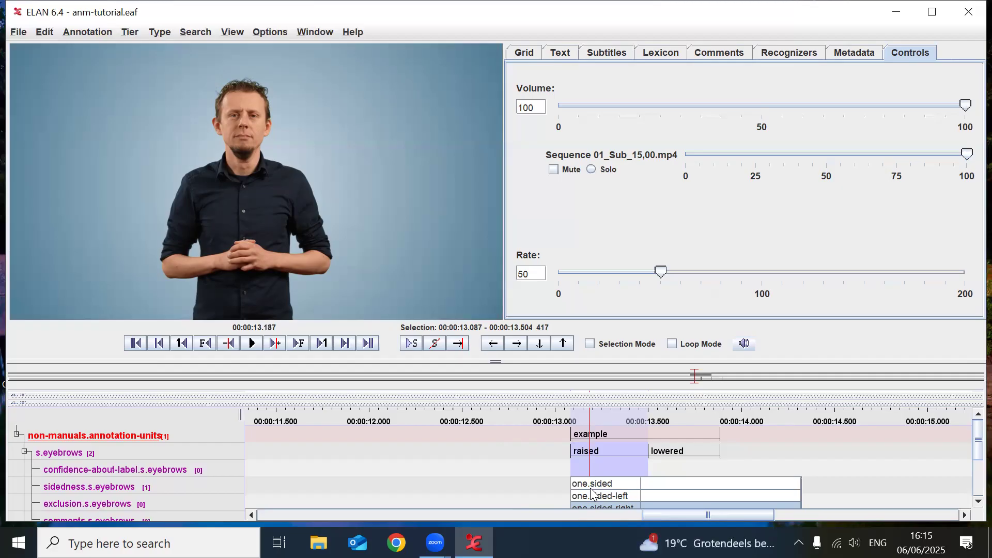
key("Return")
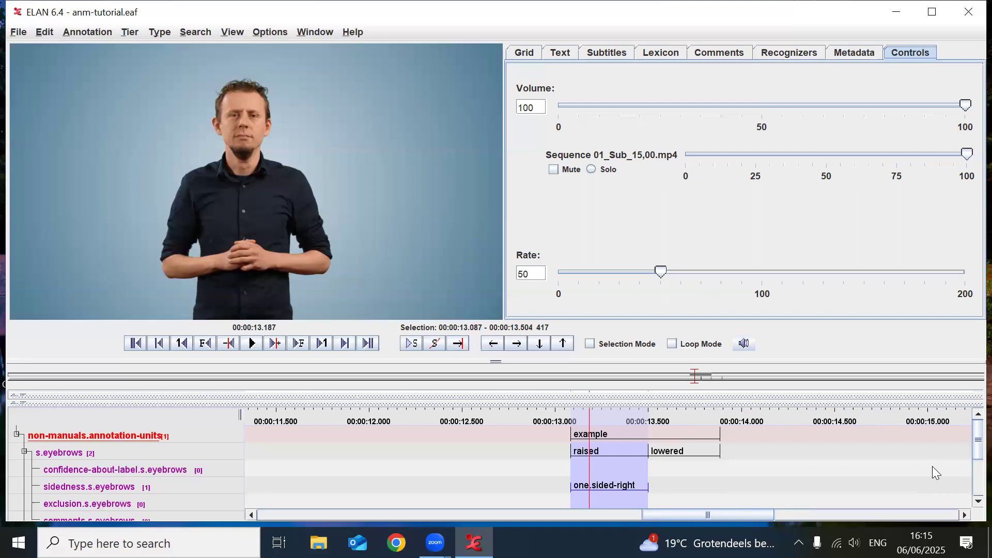
Step: Replay the "raised" segment and annotate its confidence-about-label.s.eyebrows tier as "medium"
left_click(608, 451)
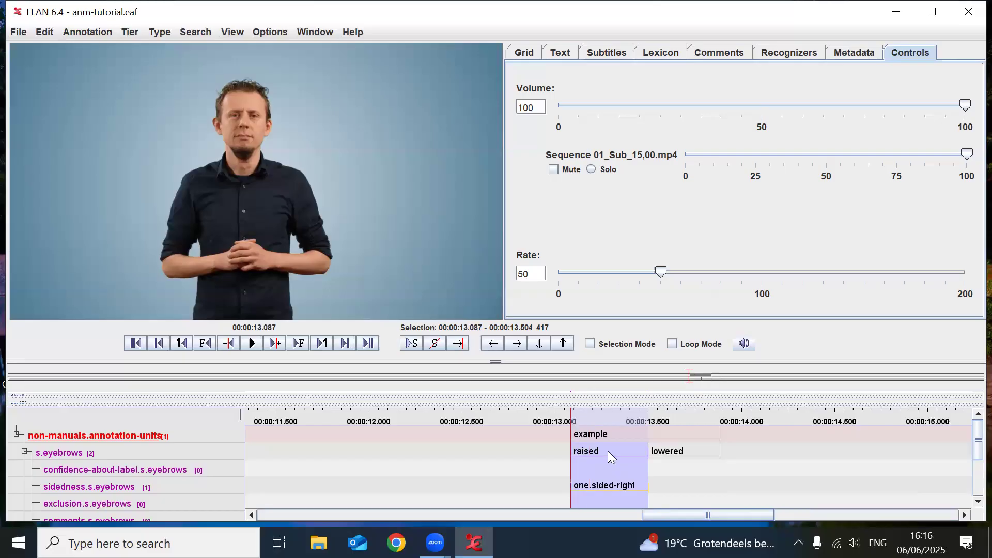
key("shift+space")
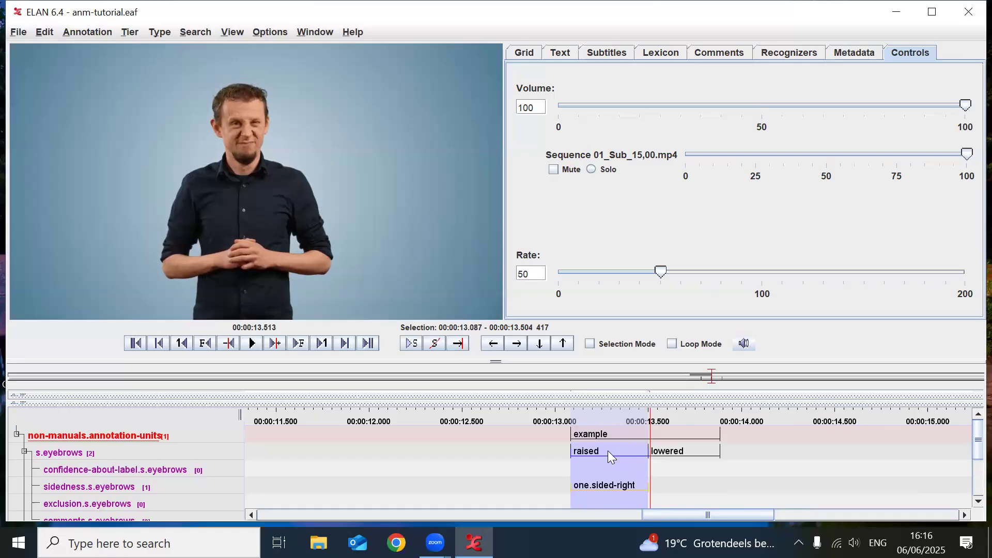
key("shift+space")
left_click(584, 469)
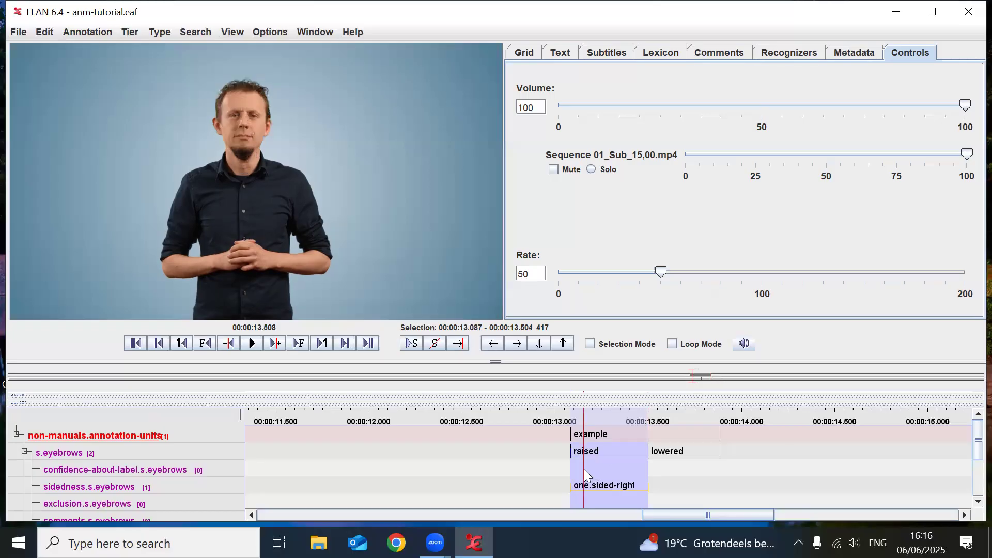
double_click(586, 475)
left_click(586, 479)
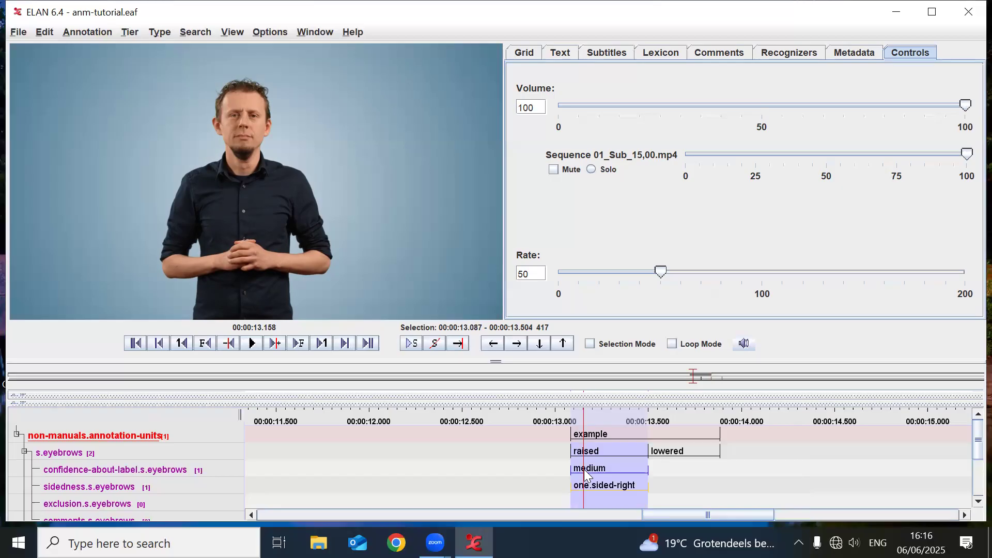
Step: Annotate the confidence-about-label.s.eyebrows tier as "high" for the "lowered" segment
left_click(697, 453)
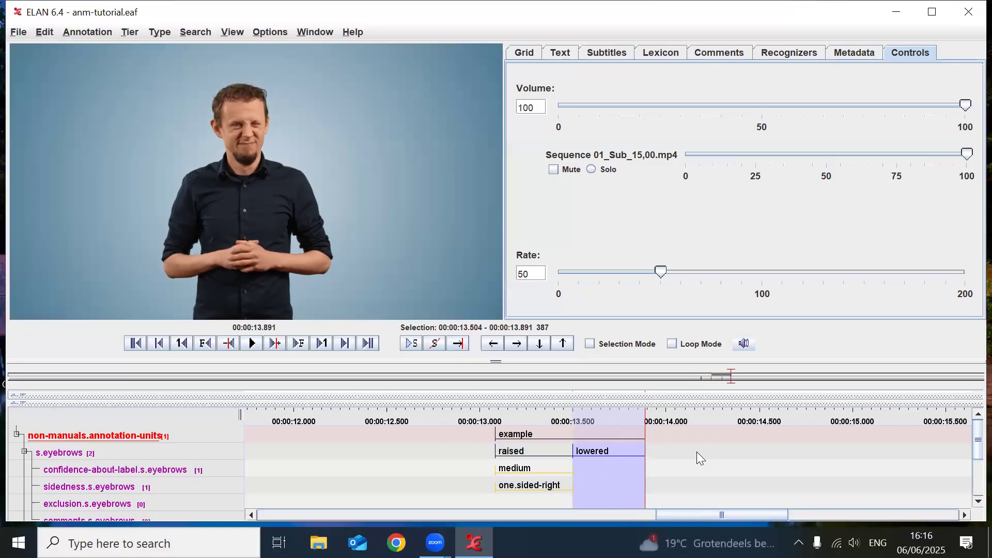
left_click(598, 467)
double_click(598, 468)
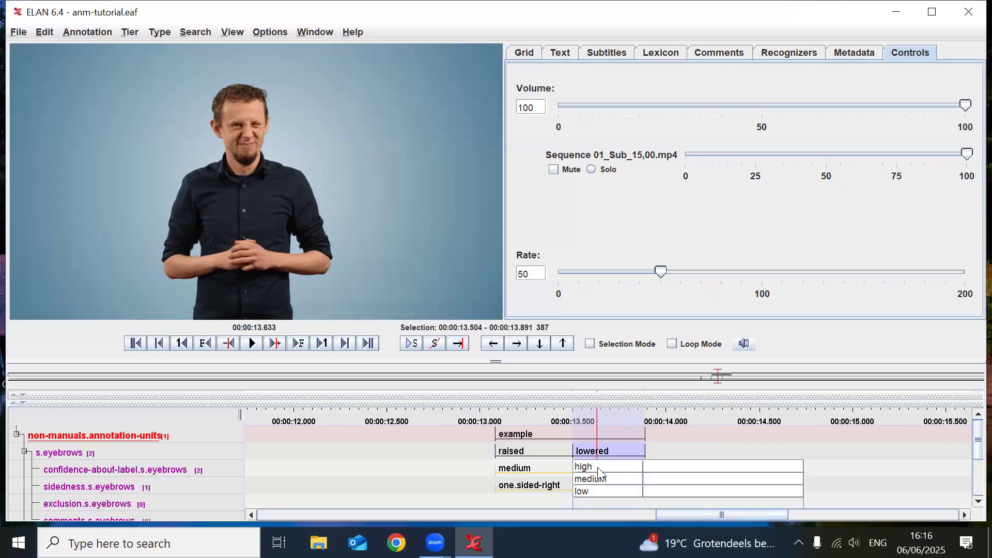
left_click(597, 468)
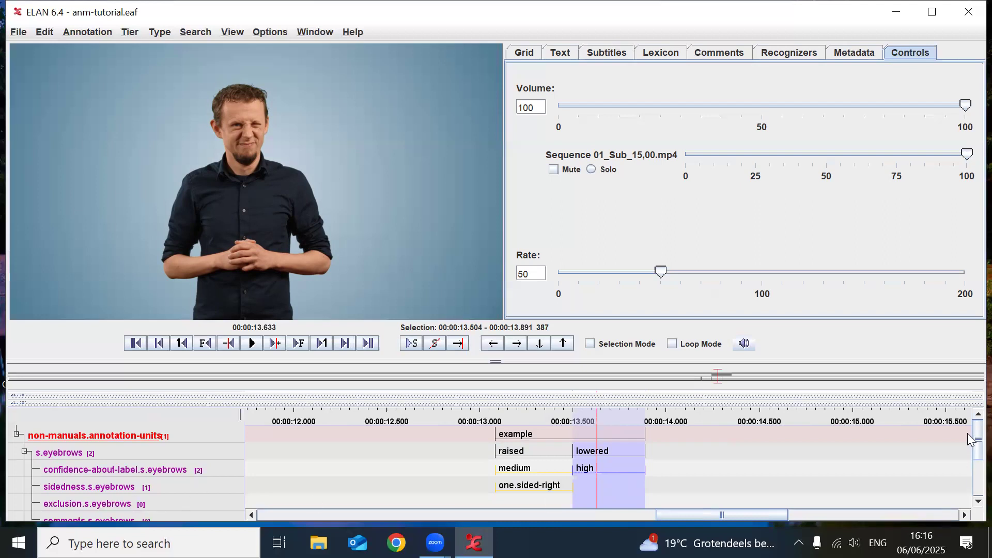
Step: Enlarge the timeline area and add the comment "might be two-sided" on the comments.s.eyebrows tier for the "raised" segment
left_click_drag(958, 365, 959, 325)
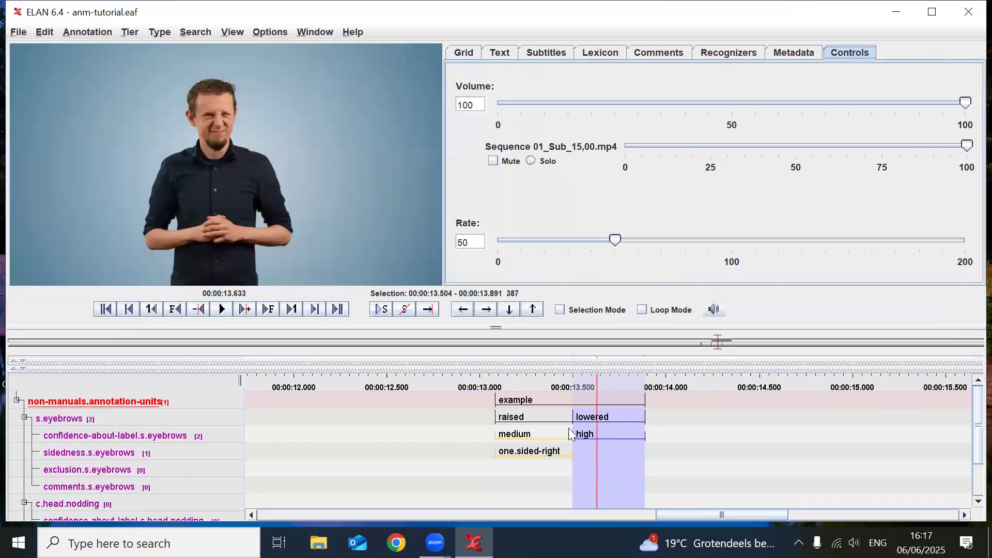
left_click(542, 417)
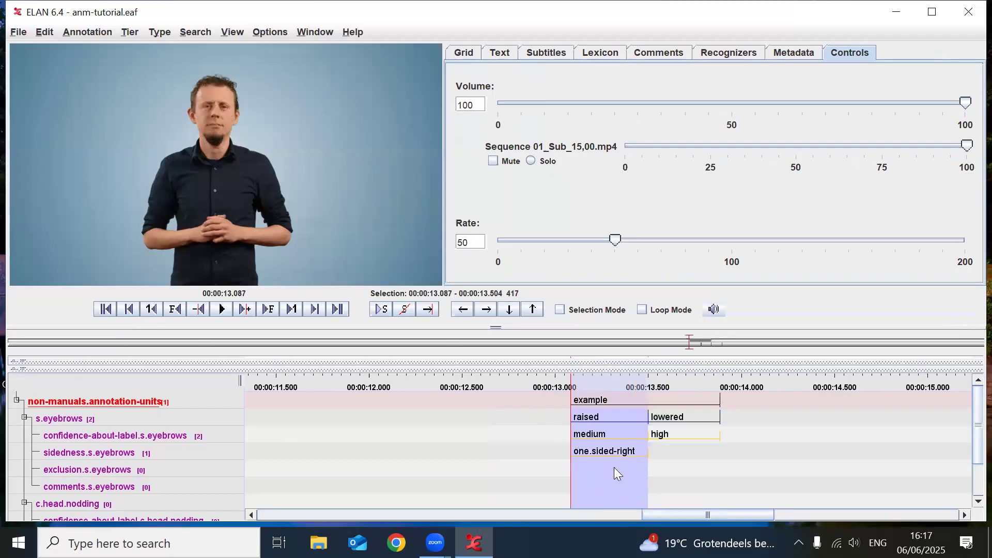
left_click(590, 485)
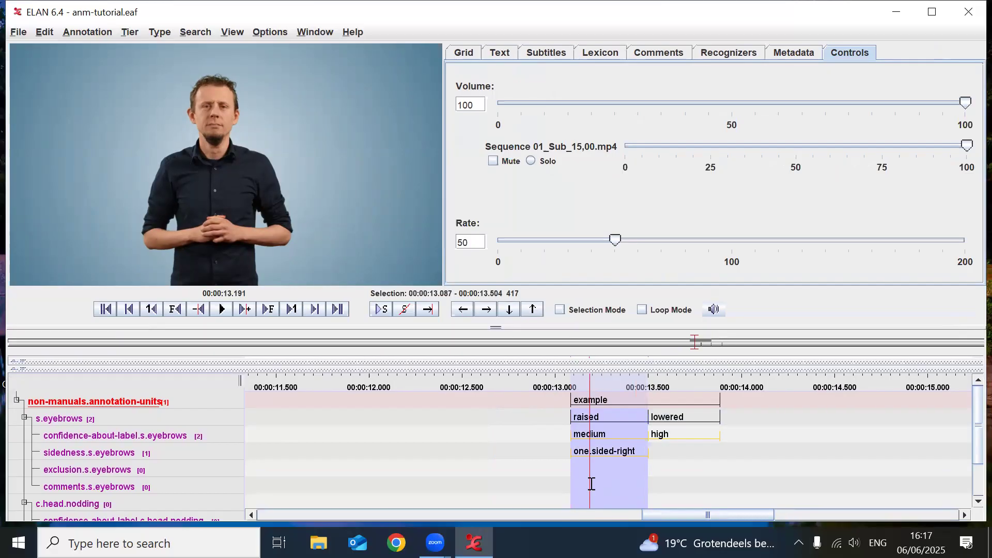
double_click(591, 484)
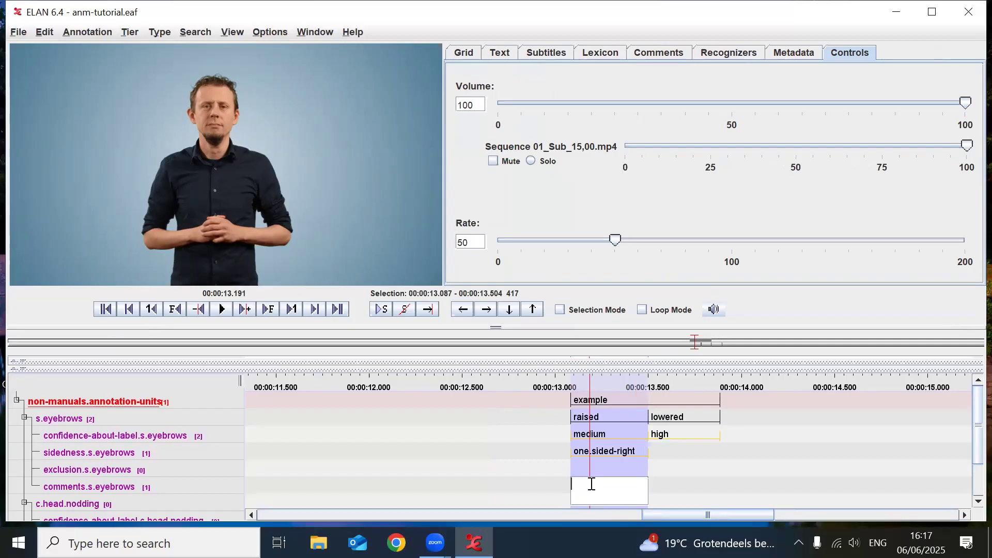
type("might be two-sided")
key("Return")
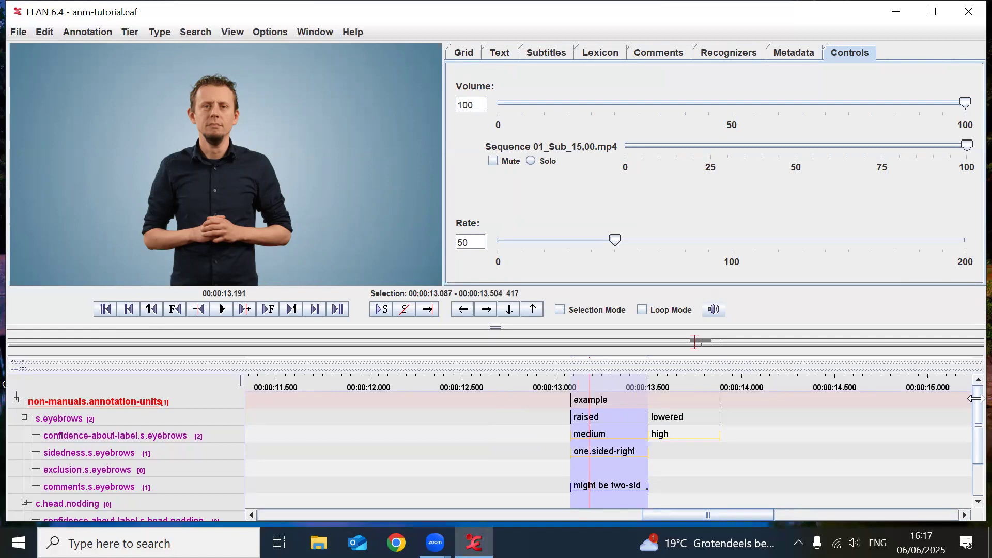
Step: Replay the "example" segment and examine it for head movement to annotate on the c.head.nodding tiers
scroll(971, 411, "down", 3)
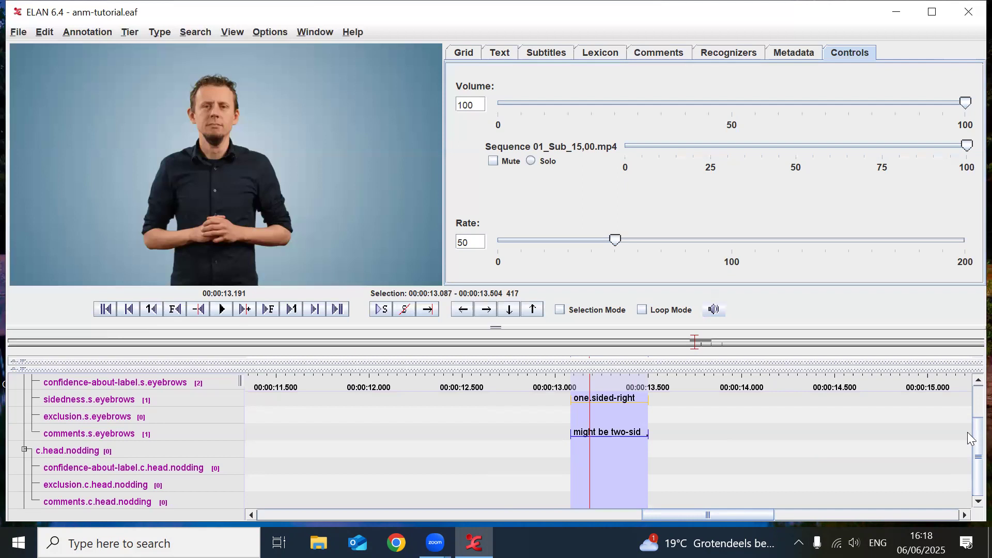
scroll(970, 440, "up", 3)
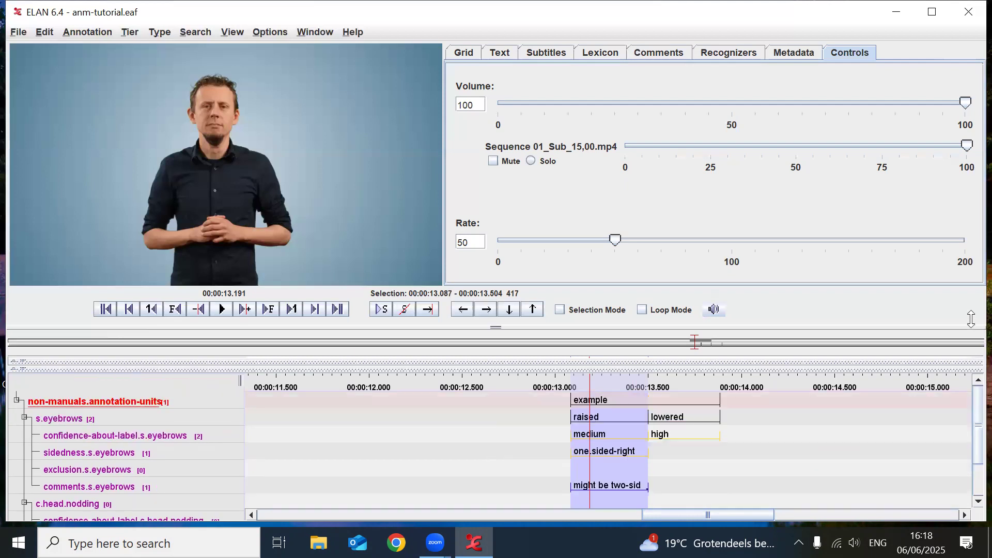
left_click(633, 402)
scroll(970, 408, "down", 2)
scroll(969, 431, "up", 2)
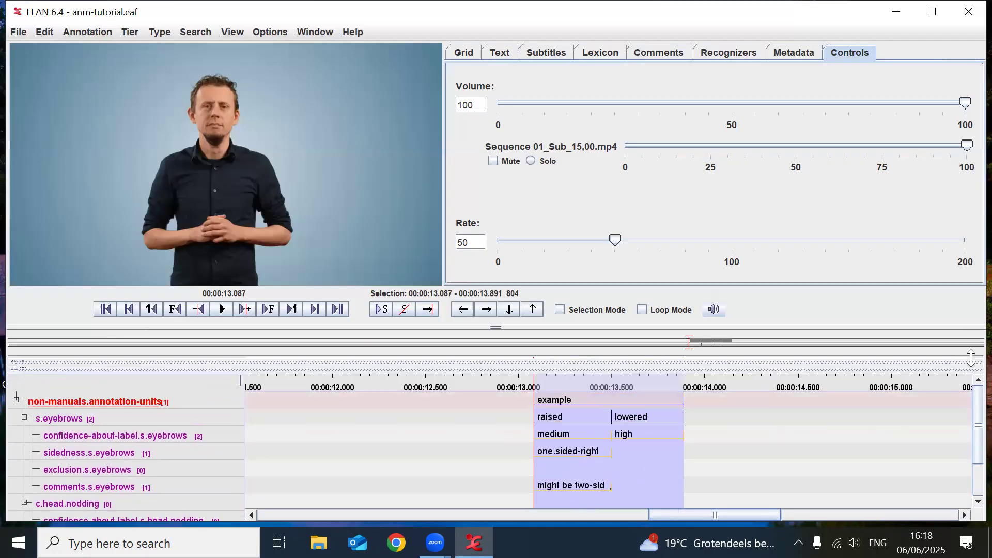
key("ctrl+space")
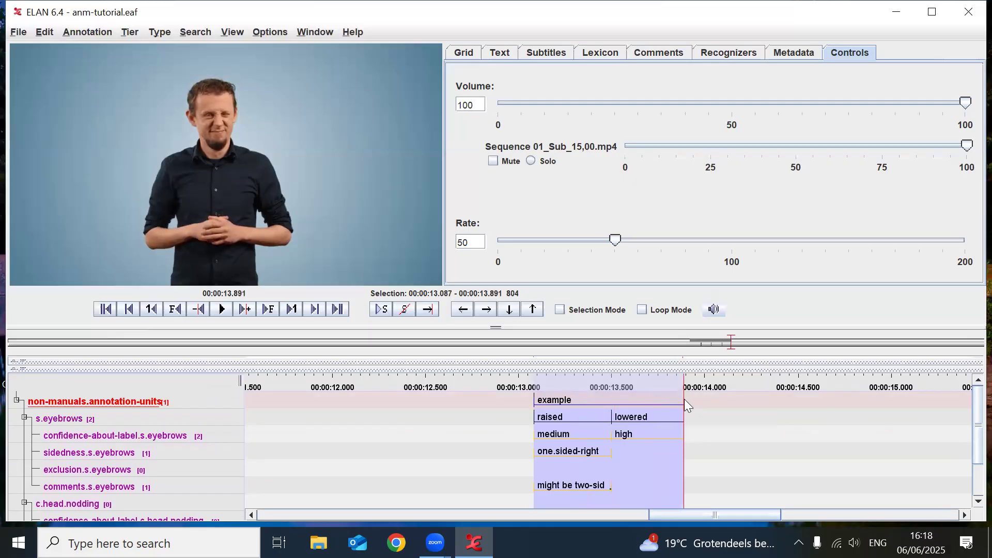
scroll(968, 421, "down", 2)
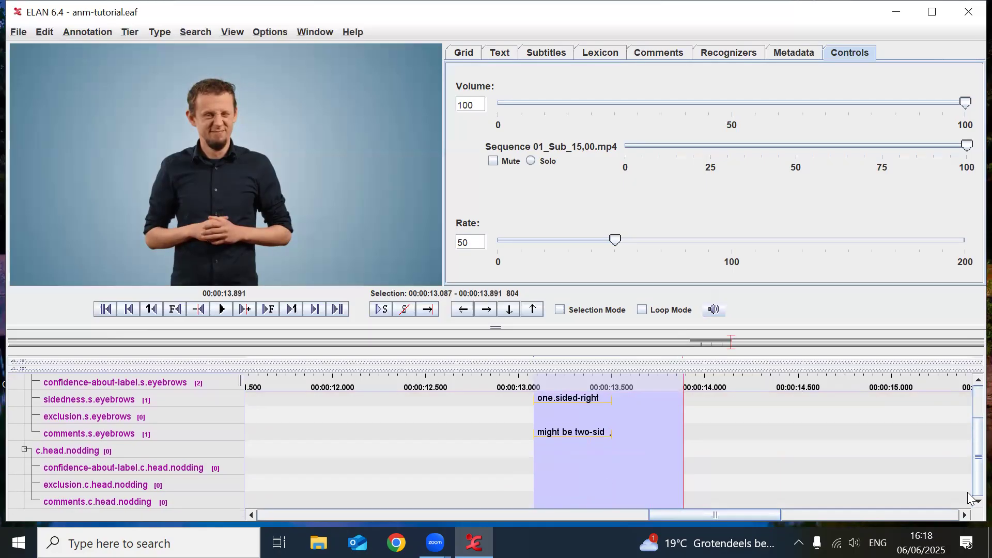
scroll(590, 398, "up", 2)
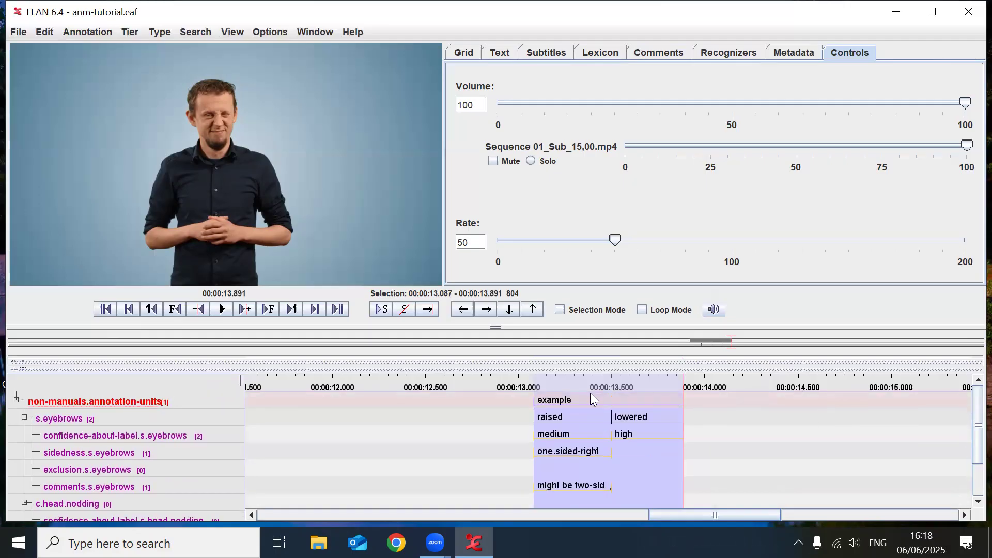
key("shift+space")
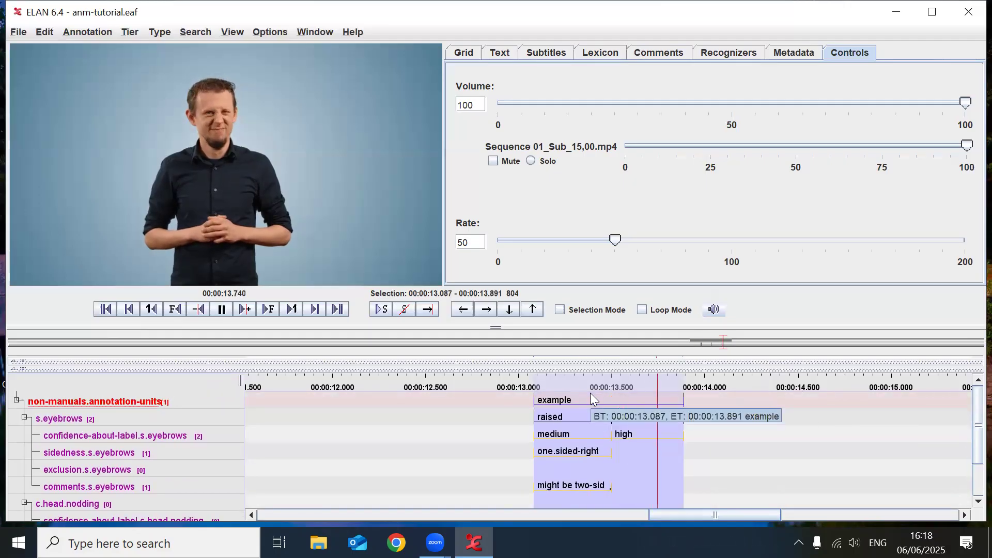
scroll(965, 484, "down", 2)
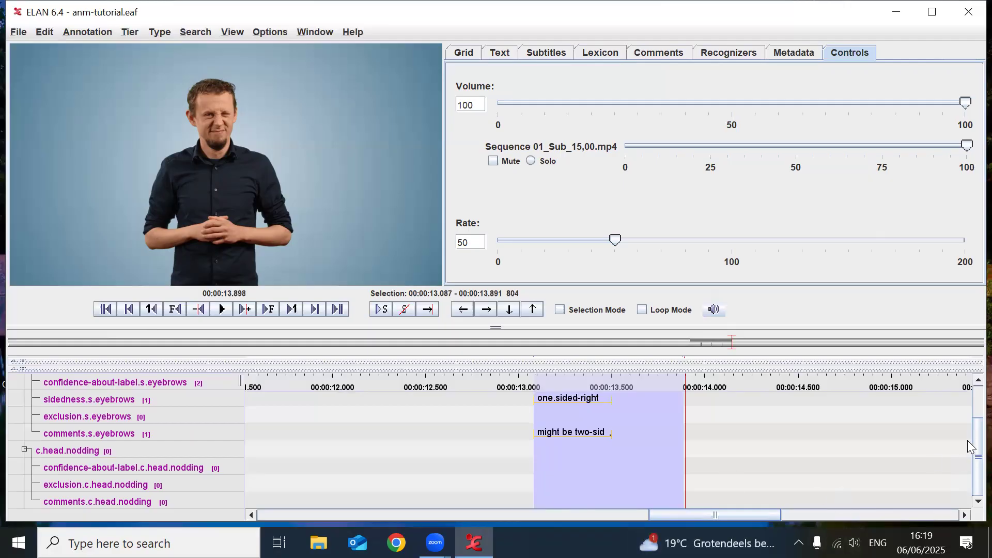
scroll(967, 440, "up", 3)
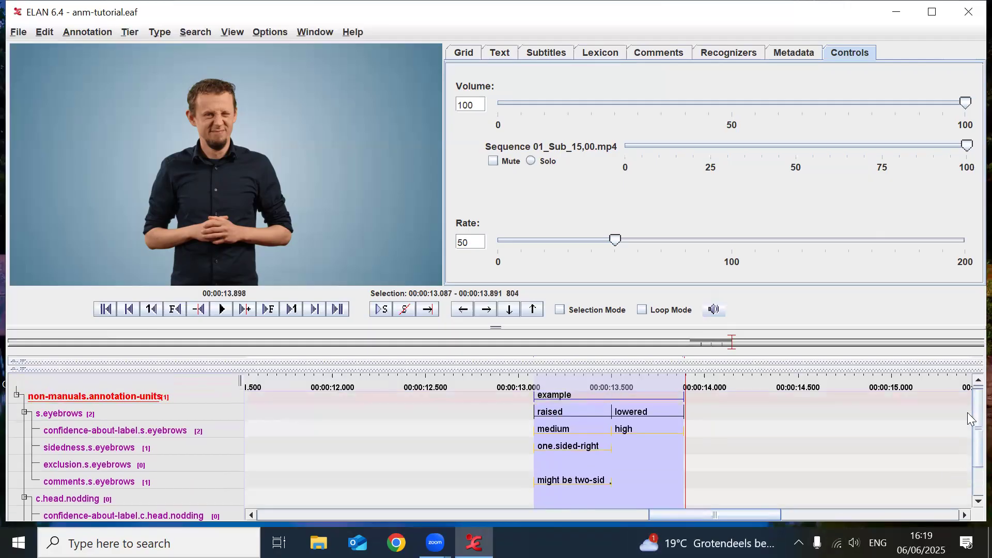
Step: Step through the frames to locate the start of the nodding and select the interval from about 00:00:13.387 to 00:00:13.833
left_click(576, 488)
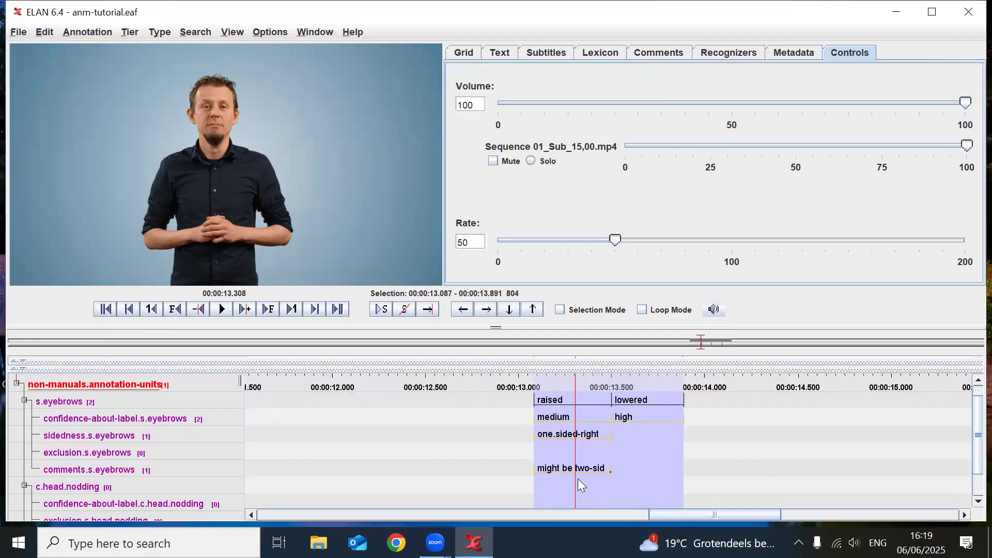
key("ctrl+Right")
key("ctrl+Right")
key("ctrl+Right")
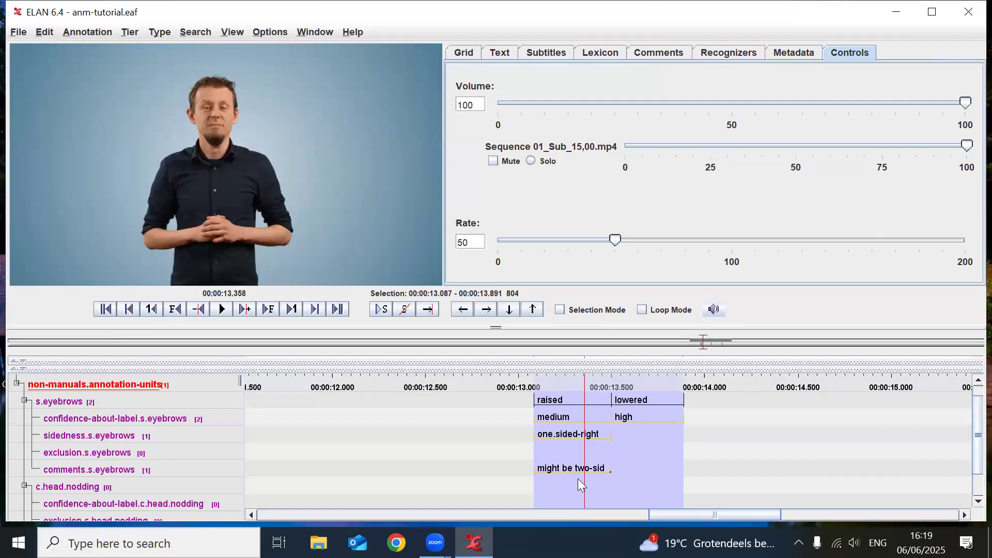
key("ctrl+Right")
key("ctrl+Right")
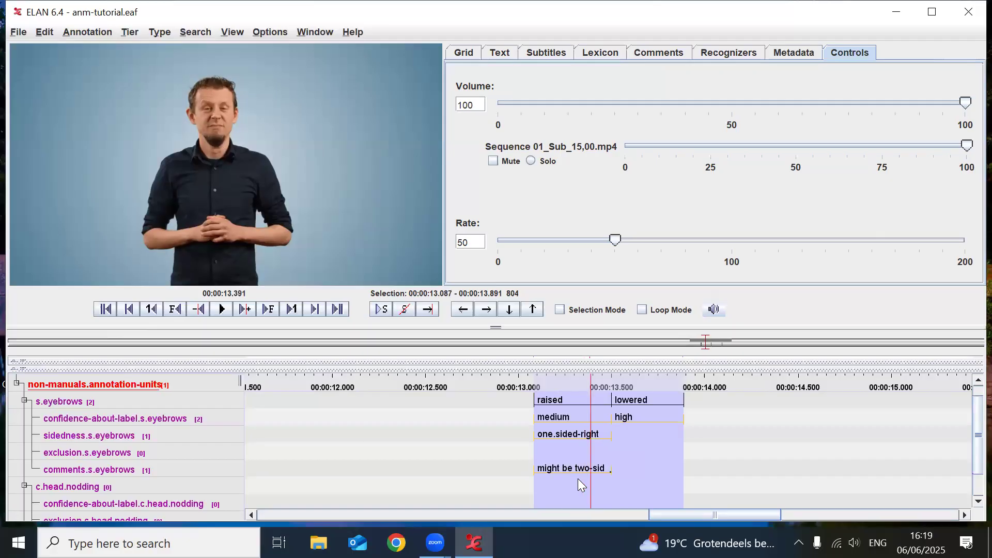
key("ctrl+Right")
key("ctrl+Right")
key("ctrl+Right")
key("ctrl+Left")
key("ctrl+Left")
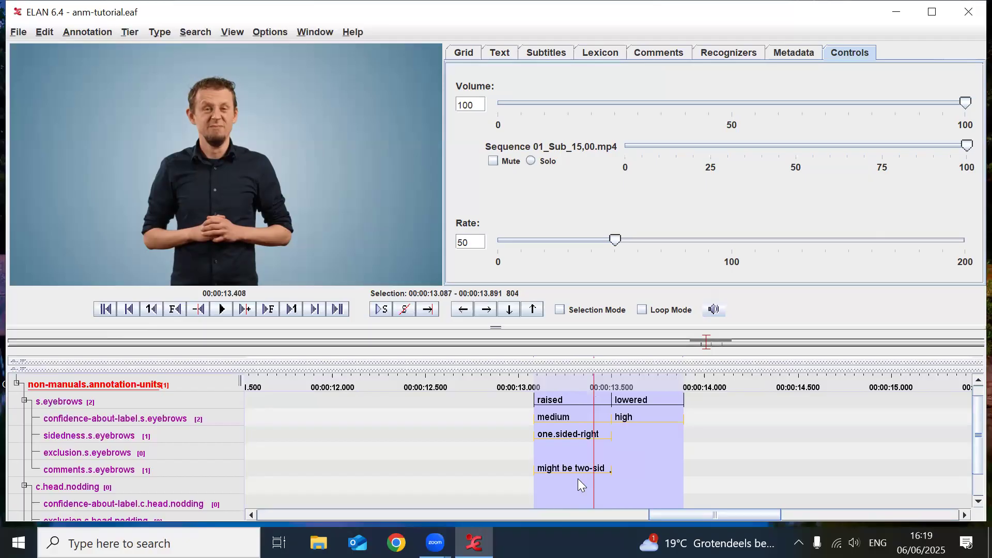
key("ctrl+Left")
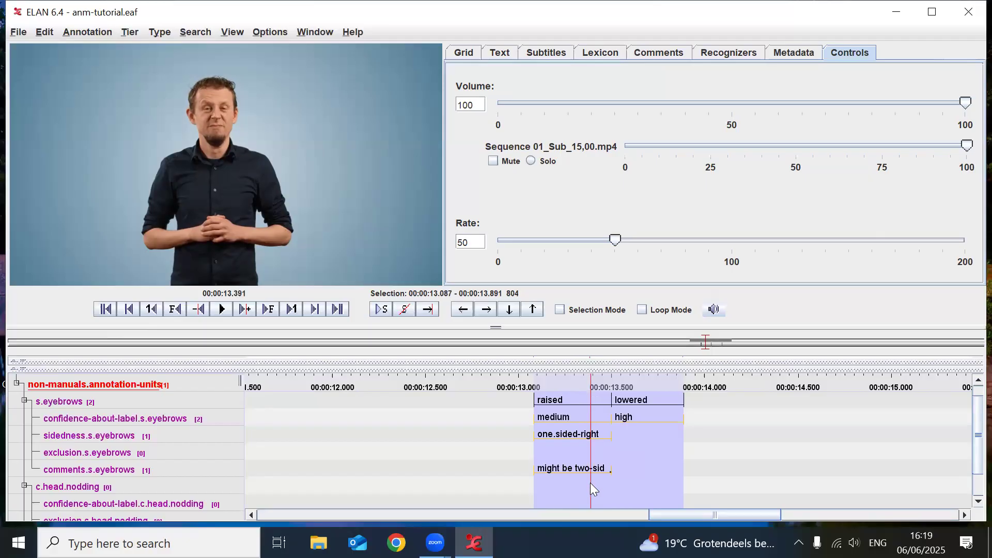
left_click(662, 482, "shift")
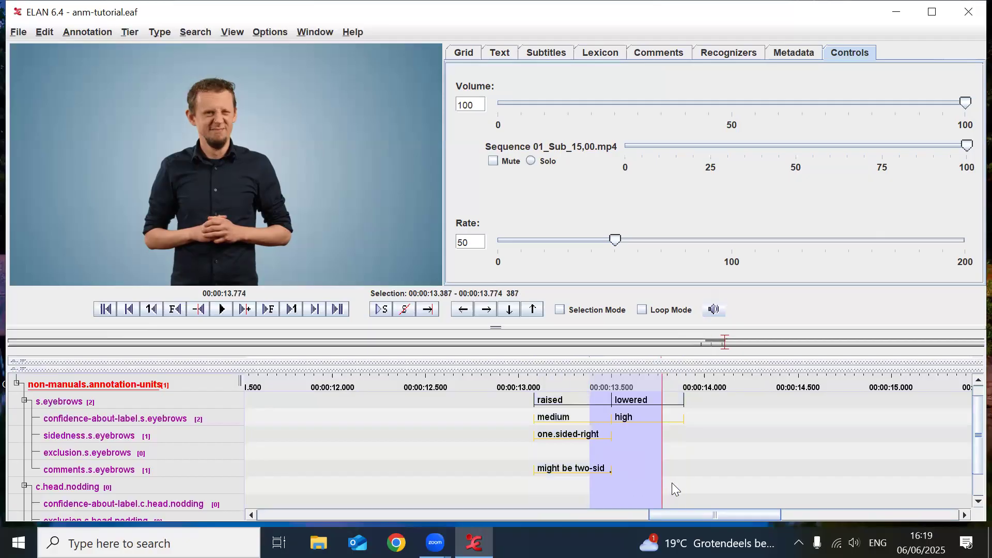
left_click(673, 483, "shift")
left_click(674, 482, "shift")
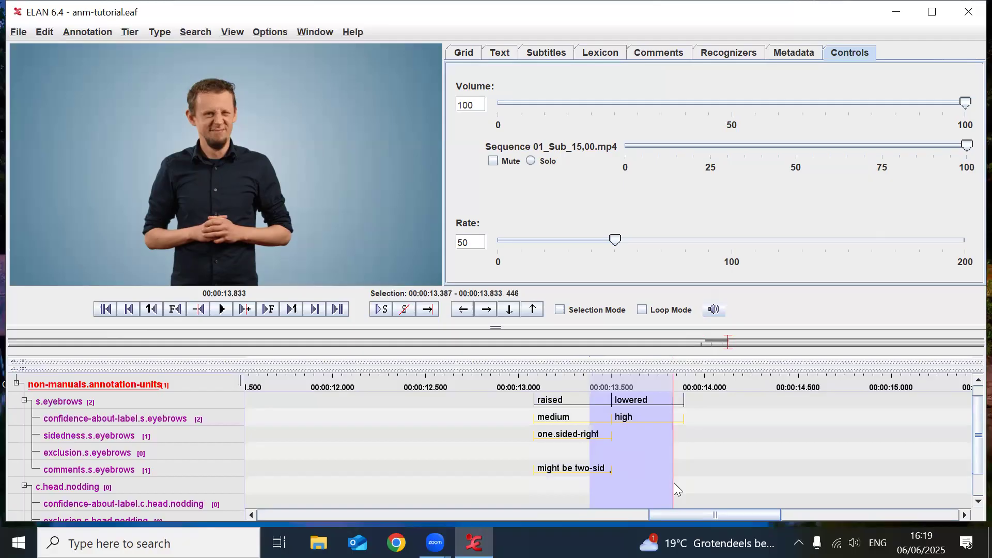
Step: Create an annotation with the value "mp.nodding" on the c.head.nodding tier over the selected interval
left_click(627, 486)
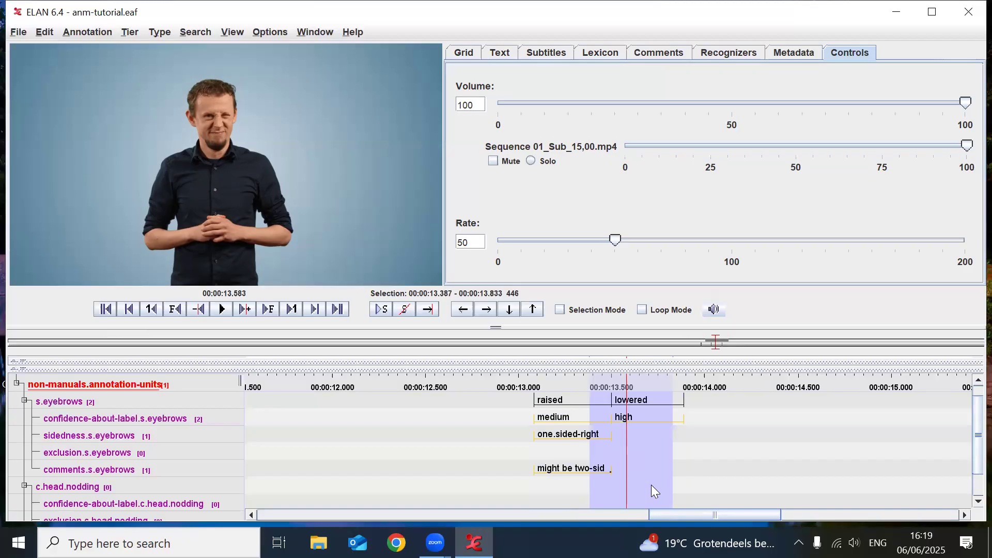
left_click(651, 484)
double_click(651, 484)
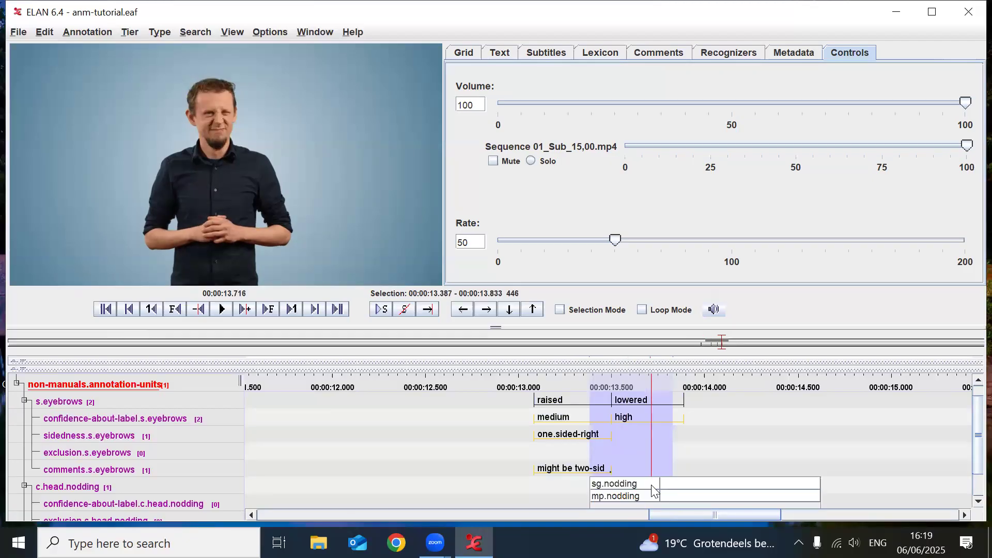
left_click(623, 492)
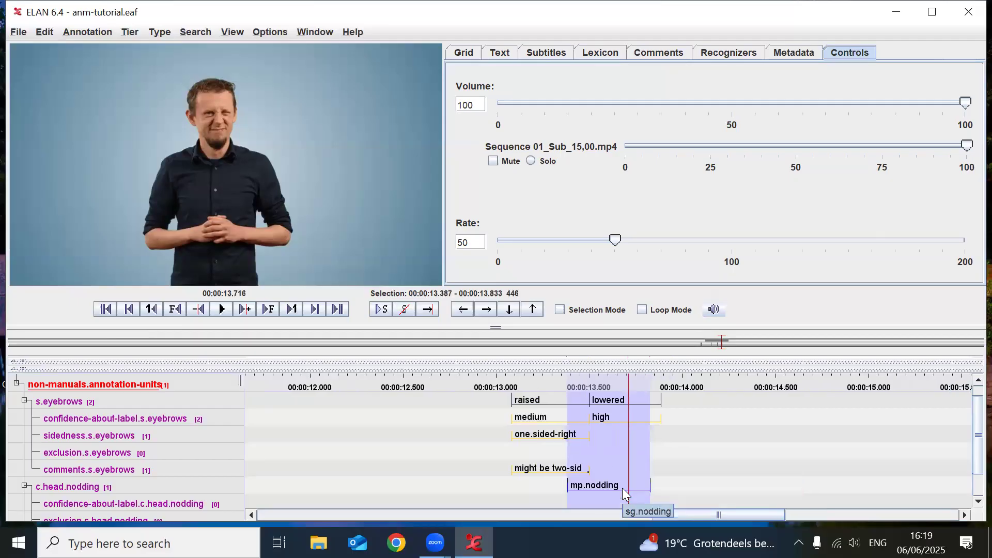
Step: Play on from the "mp.nodding" annotation and extend its end to about 00:00:13.887, aligned with the end of the "lowered" segment
left_click(967, 422)
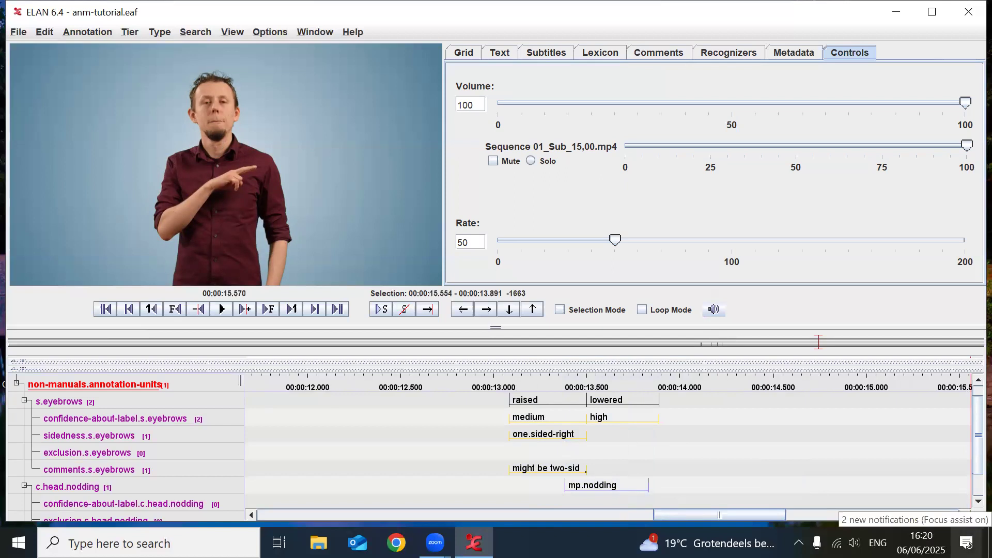
left_click(640, 489)
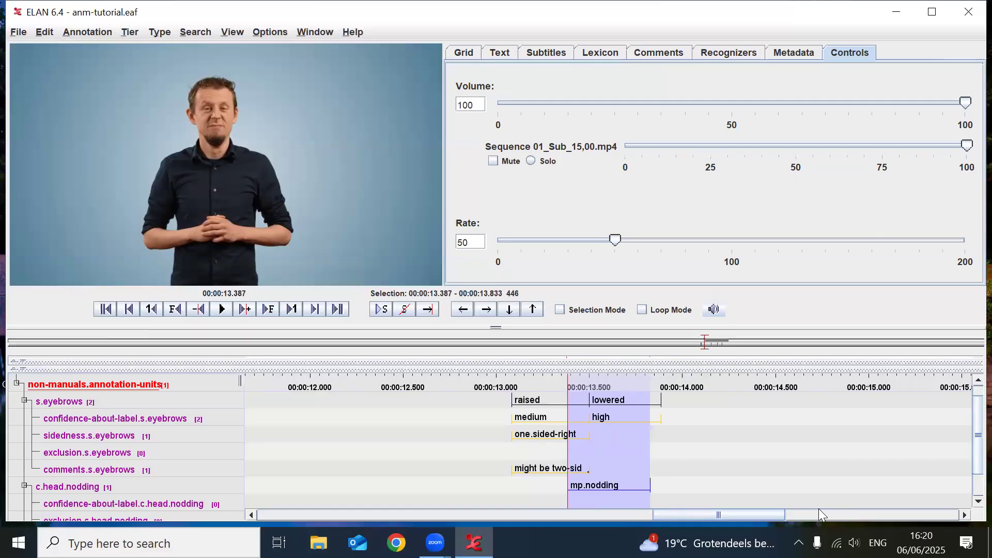
key("ctrl+space")
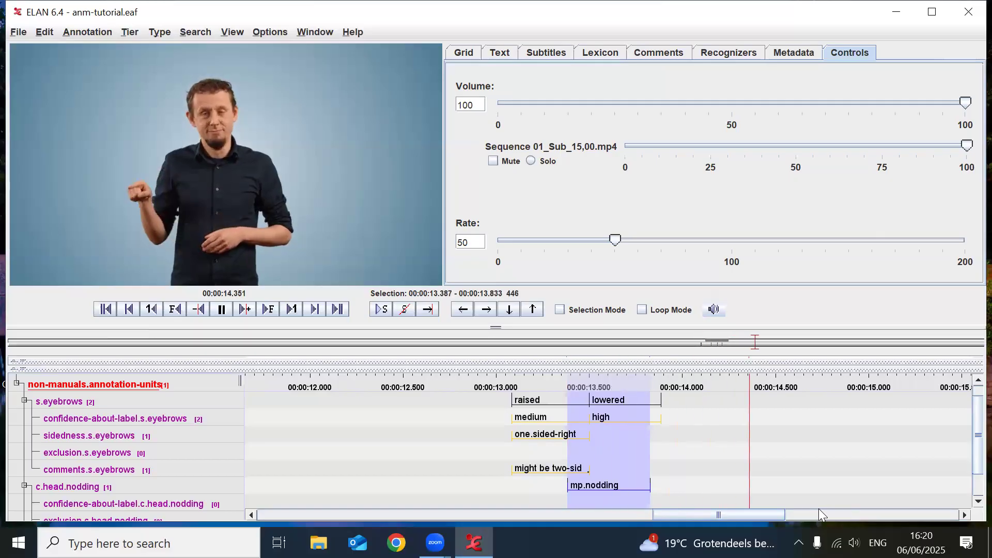
key("ctrl+space")
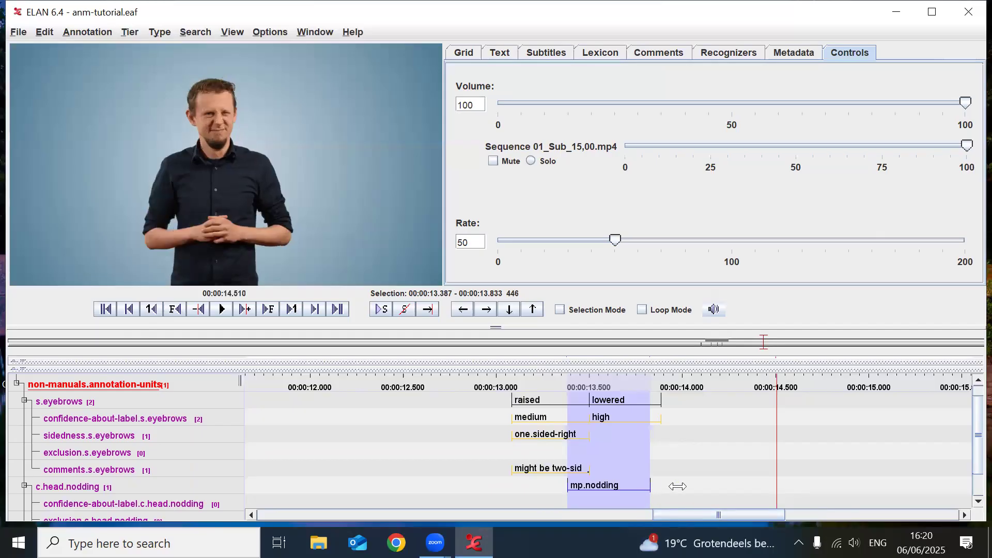
left_click_drag(677, 487, 678, 486)
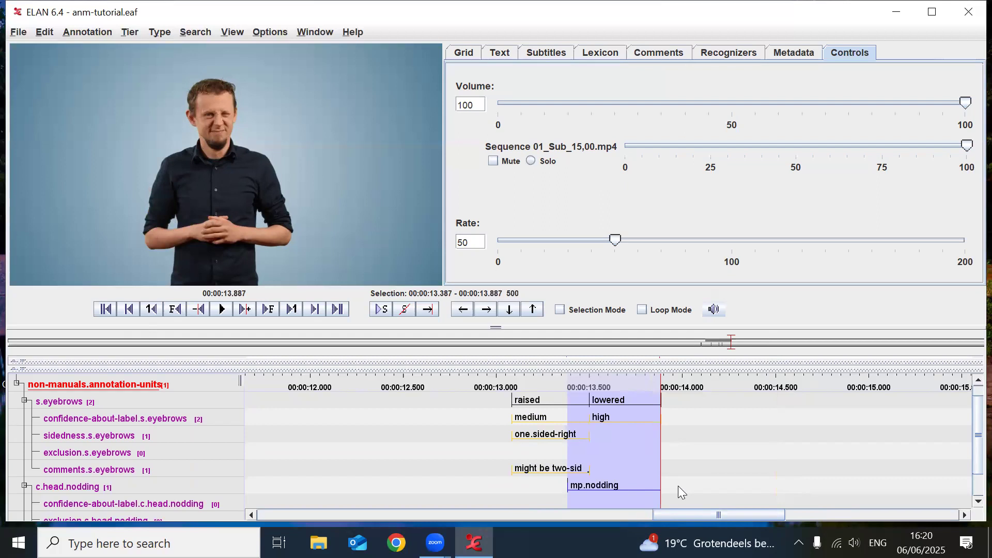
left_click(631, 488)
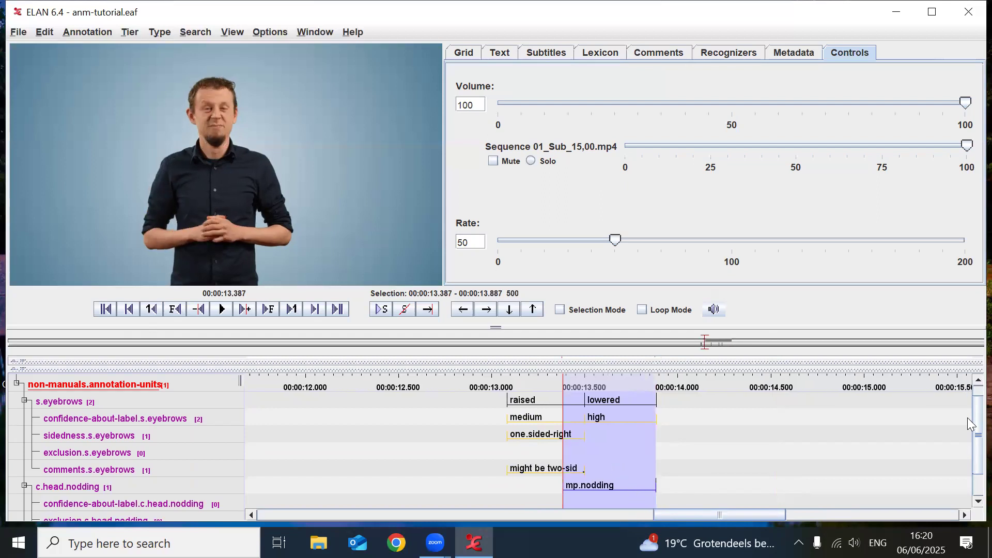
Step: Annotate the confidence-about-label.c.head.nodding tier as "high" for the "mp.nodding" segment
scroll(968, 434, "down", 2)
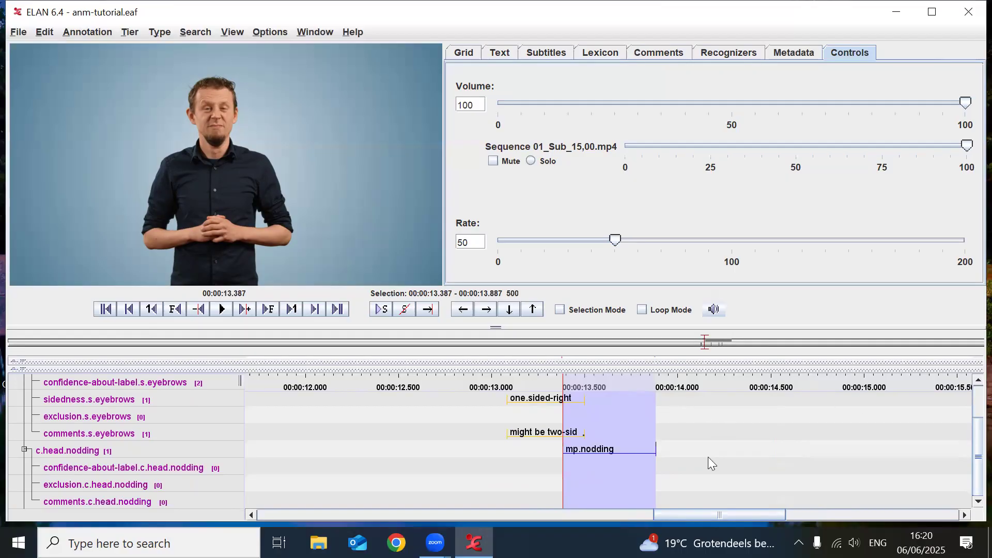
left_click(608, 468)
double_click(608, 468)
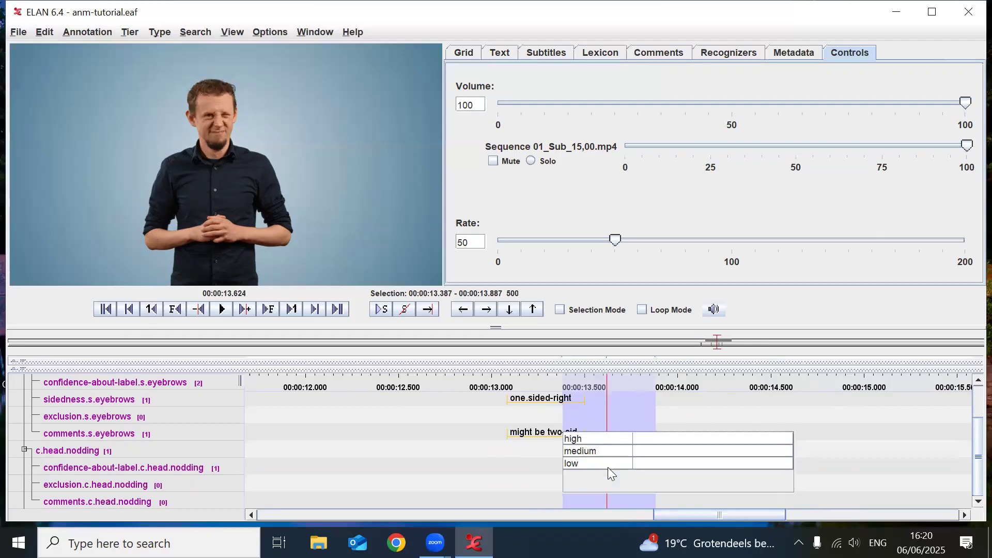
key("Return")
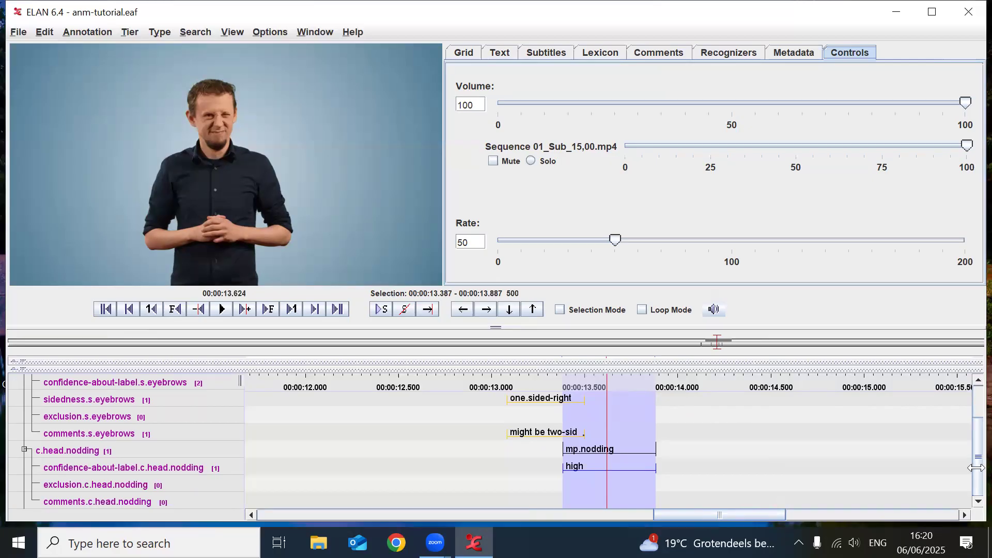
left_click_drag(968, 451, 967, 387)
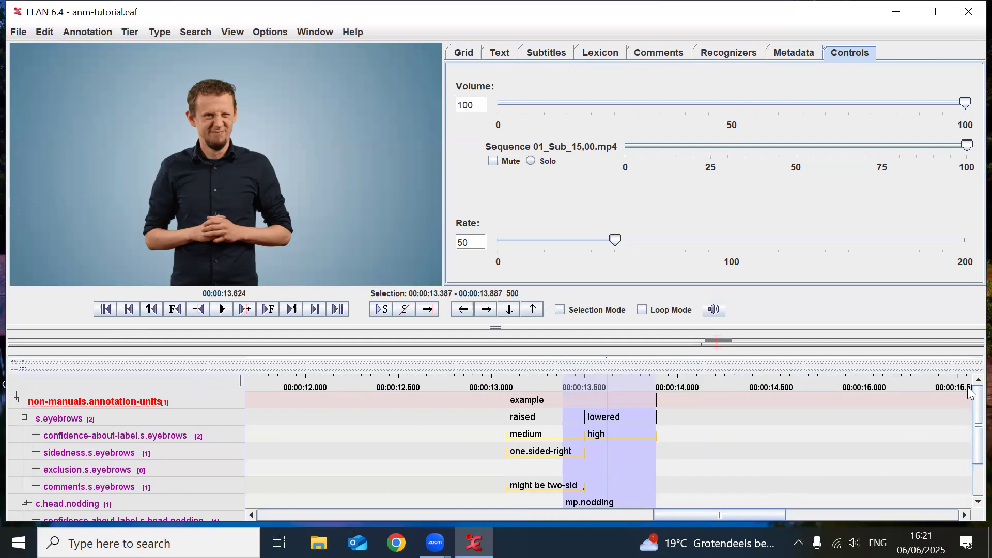
scroll(968, 489, "down", 3)
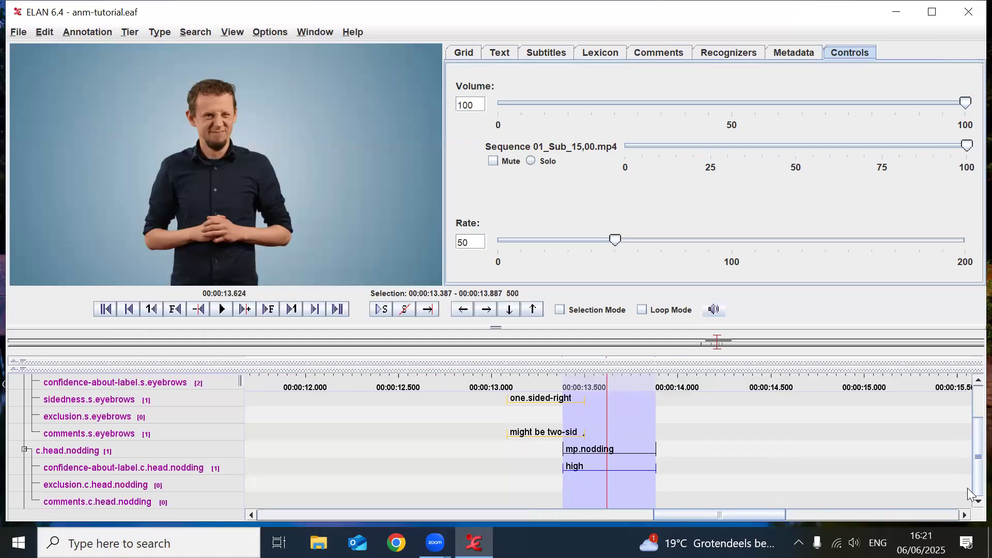